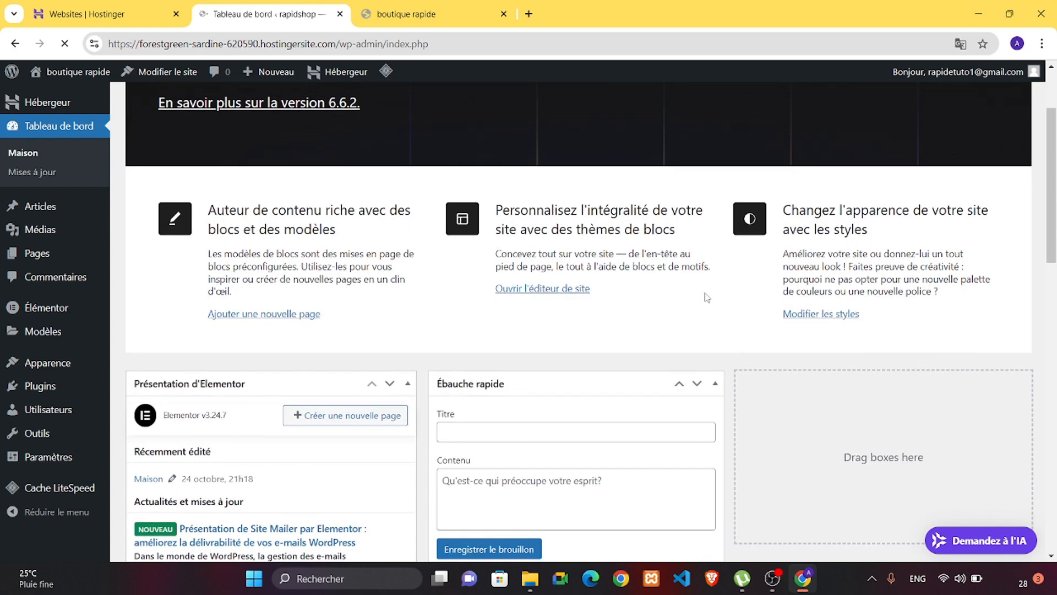
# Step: Open the boutique rapide site's public page in a new browser tab from the WordPress dashboard
pyautogui.scroll(-1, 708, 297)
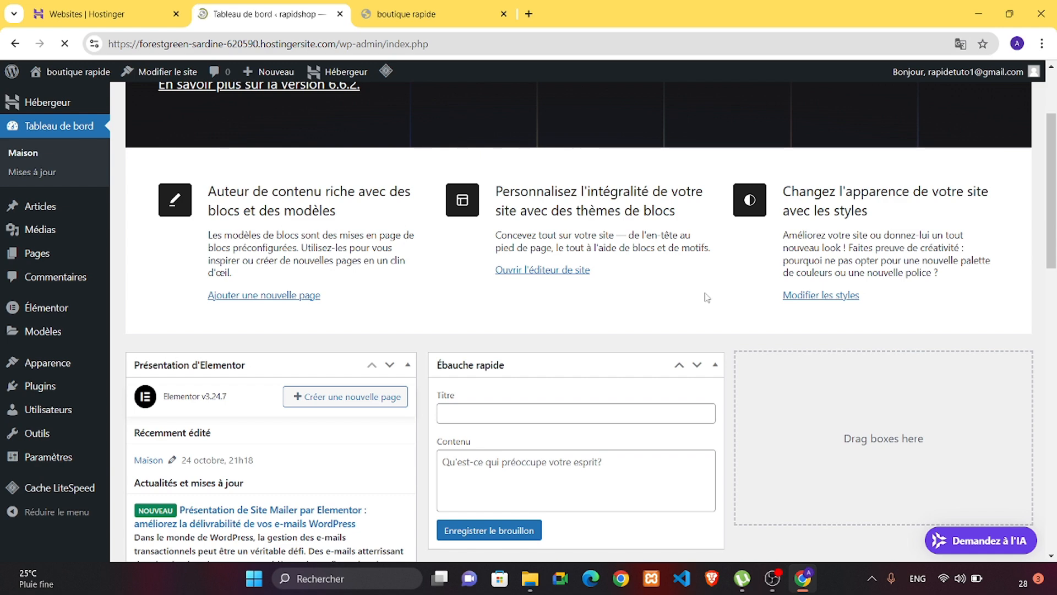
pyautogui.scroll(2, 707, 298)
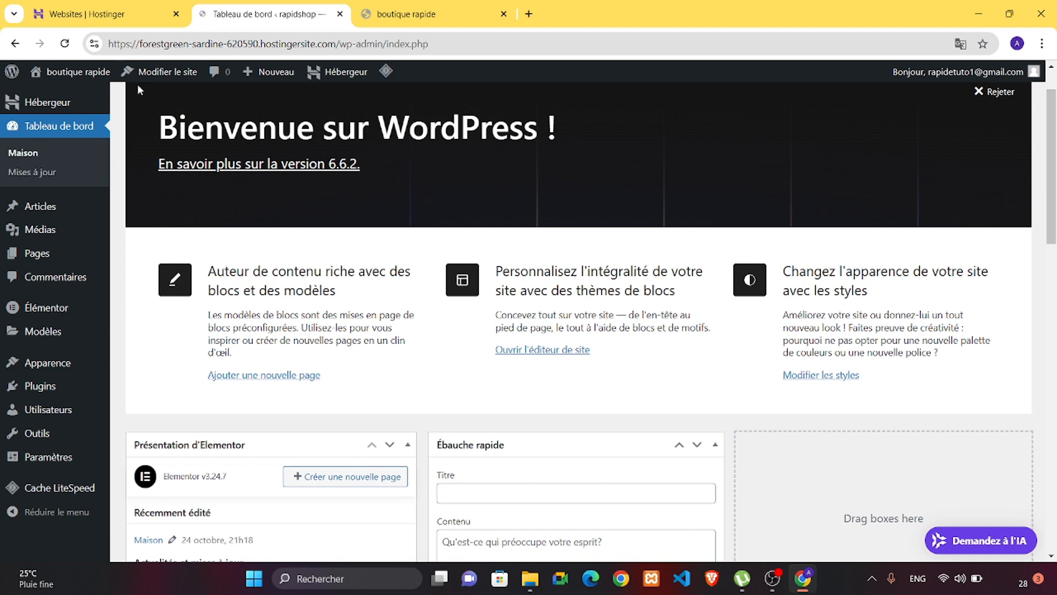
pyautogui.rightClick(97, 77)
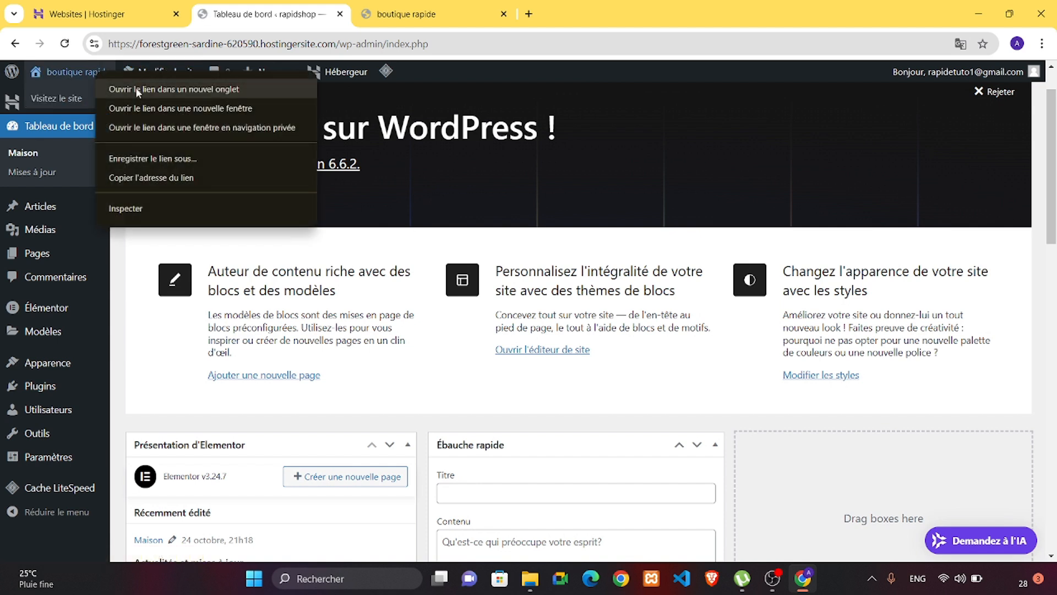
pyautogui.click(136, 87)
pyautogui.click(391, 6)
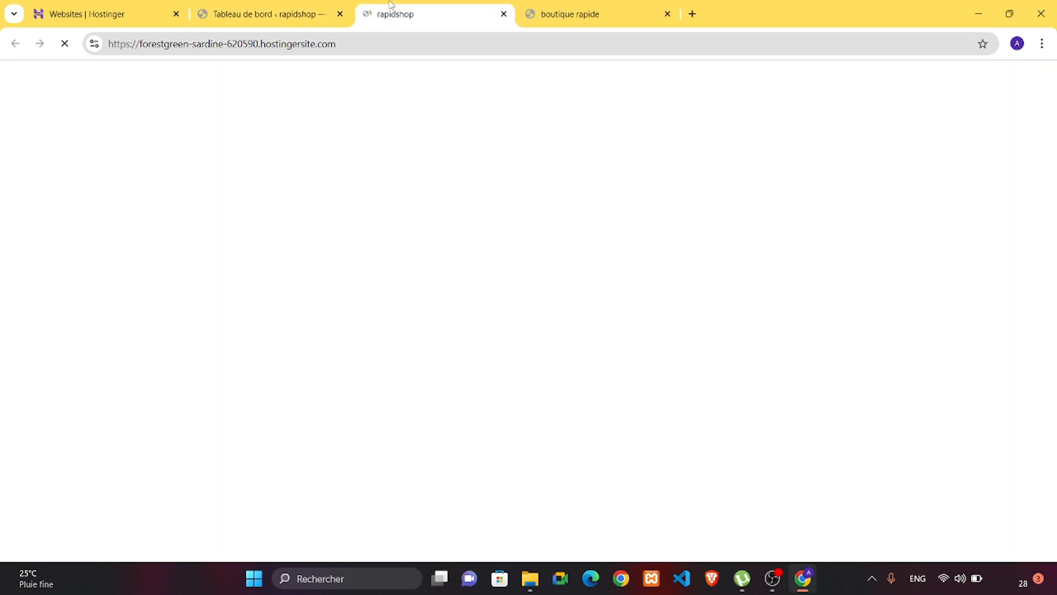
# Step: Review the home page in the already loaded boutique rapide tab and open it for editing in Elementor
pyautogui.click(545, 5)
pyautogui.scroll(-3, 422, 259)
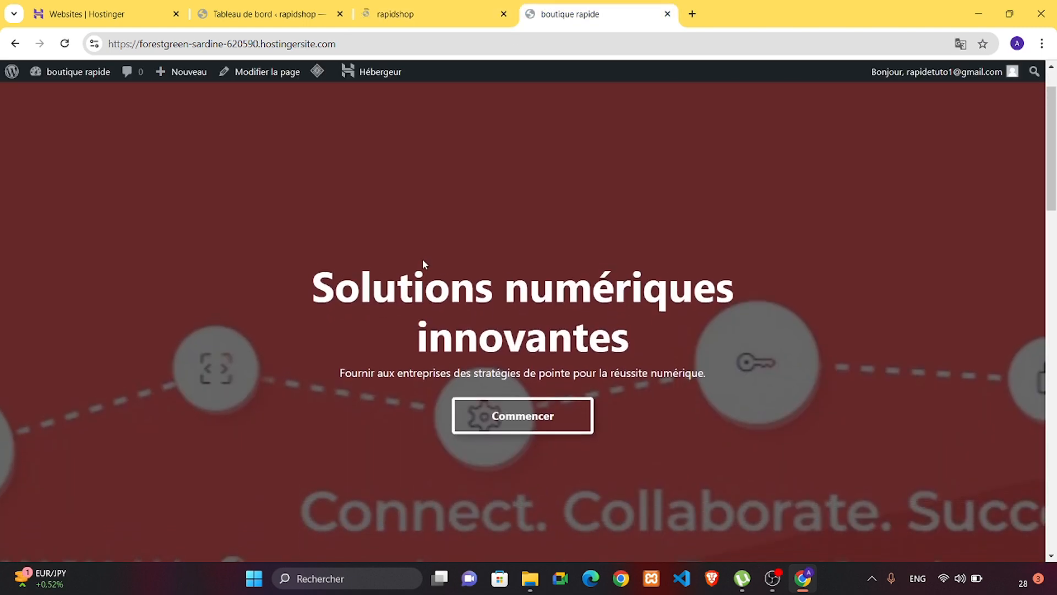
pyautogui.scroll(-2, 424, 260)
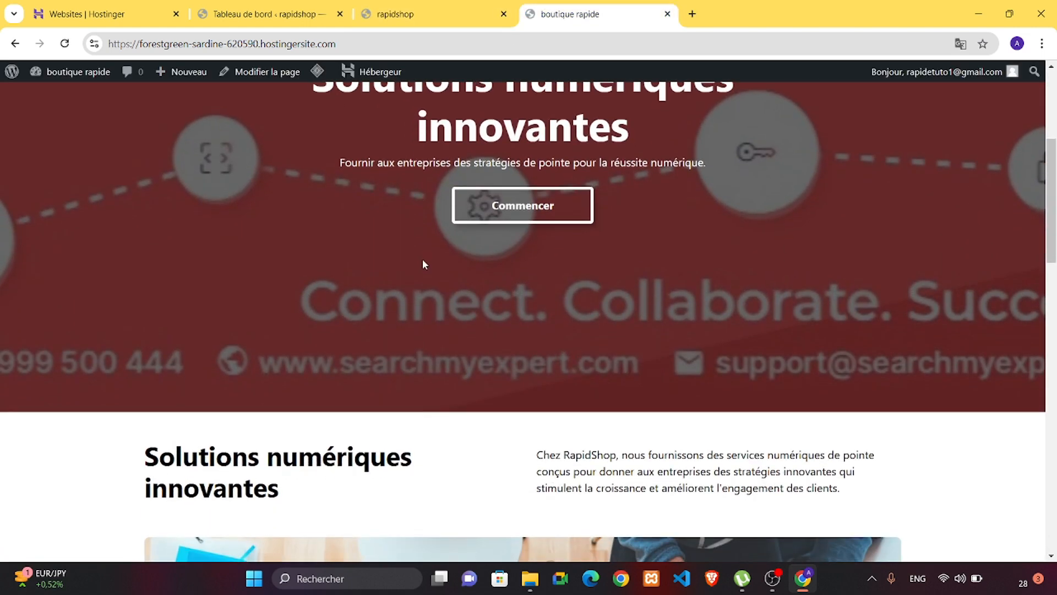
pyautogui.scroll(-2, 423, 260)
pyautogui.scroll(-2, 424, 263)
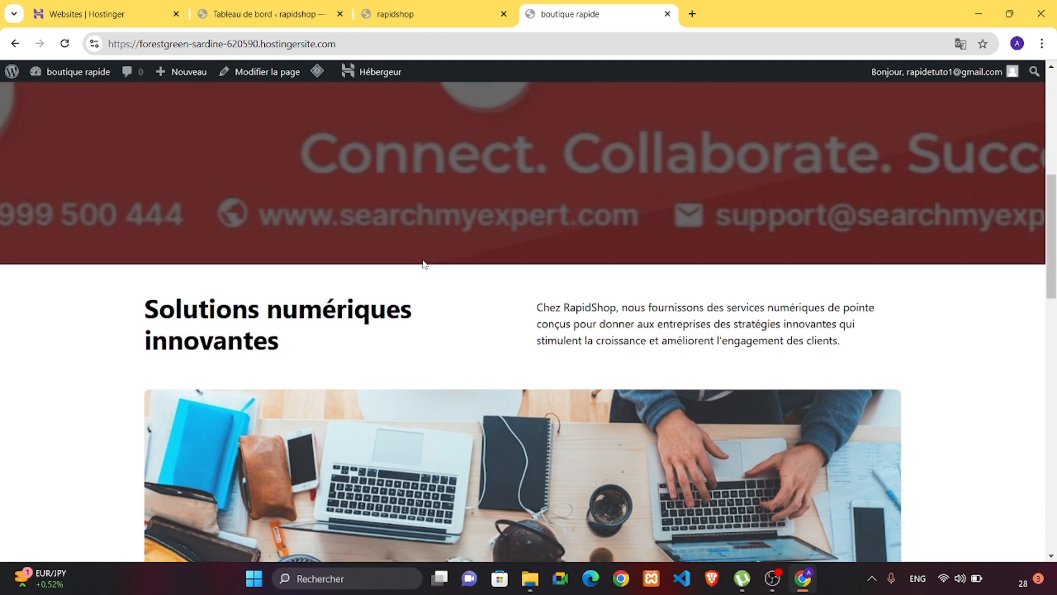
pyautogui.scroll(5, 424, 263)
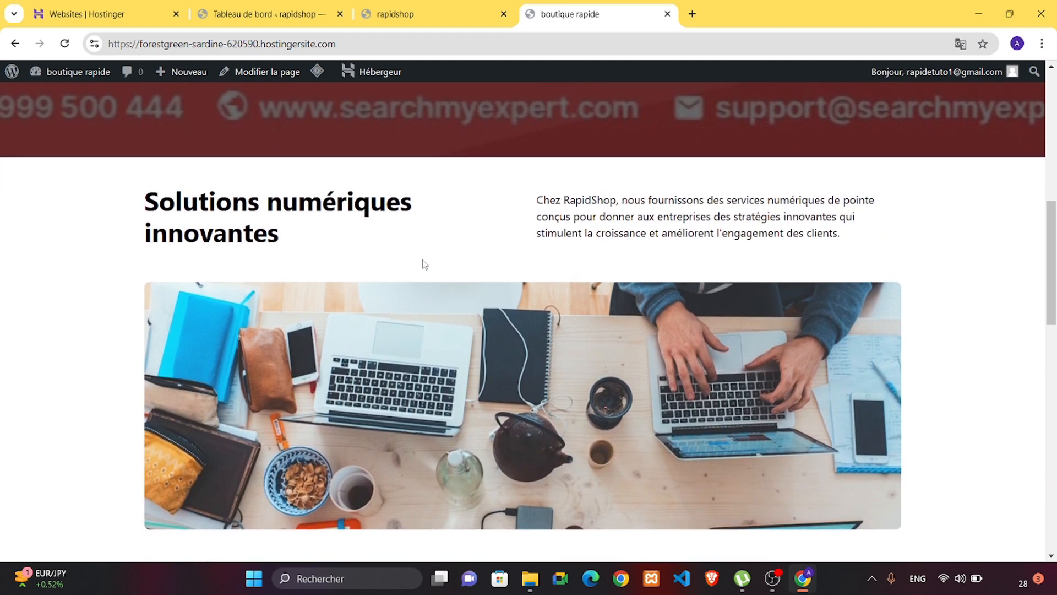
pyautogui.scroll(2, 423, 263)
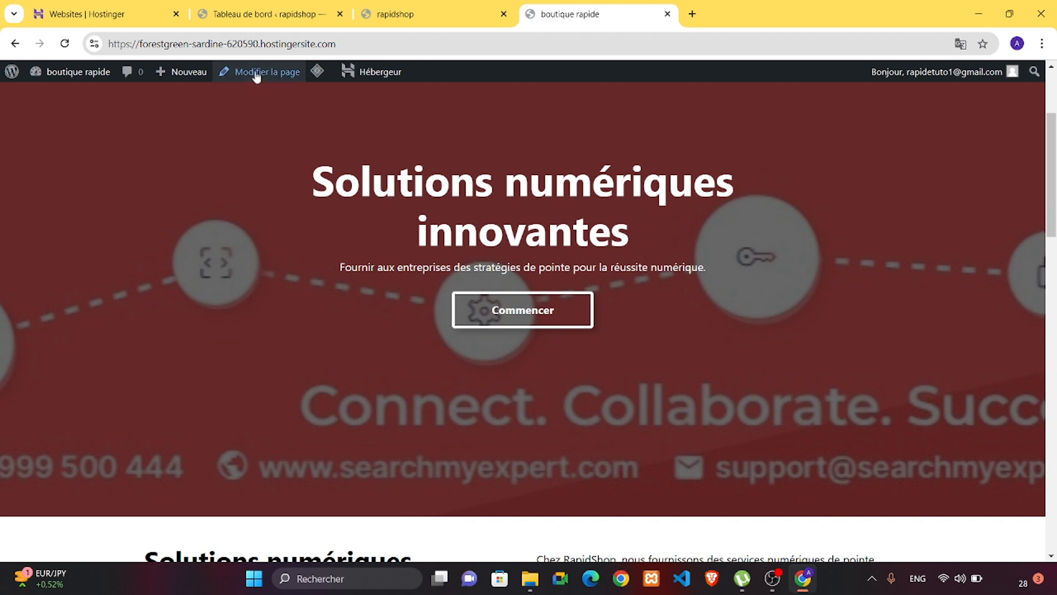
pyautogui.click(252, 72)
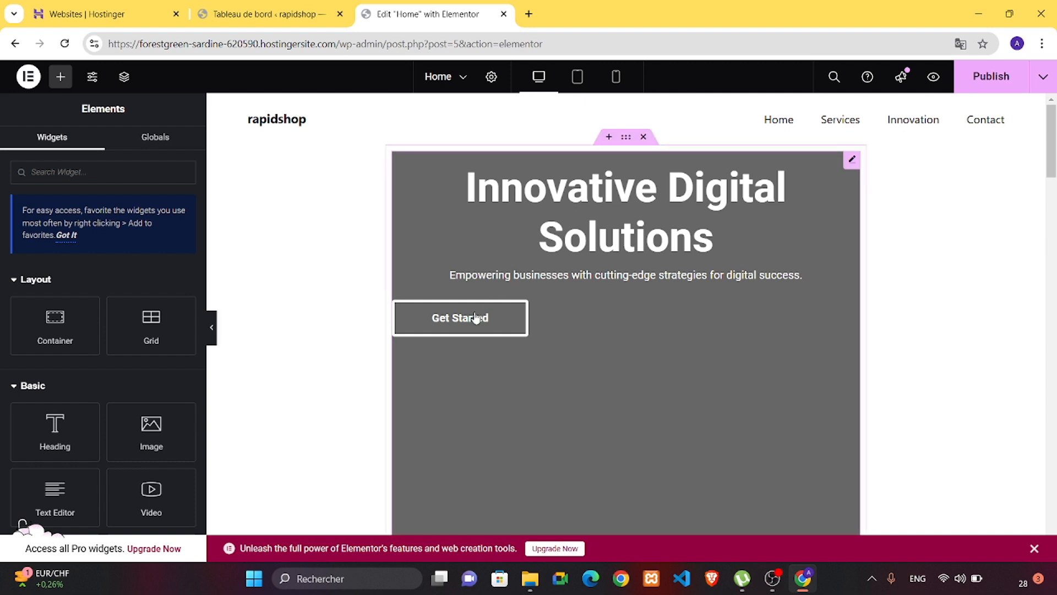
# Step: Delete the container with the accessories image and the "Invest" heading near the end of the home page
pyautogui.scroll(-5, 457, 339)
pyautogui.scroll(-10, 458, 339)
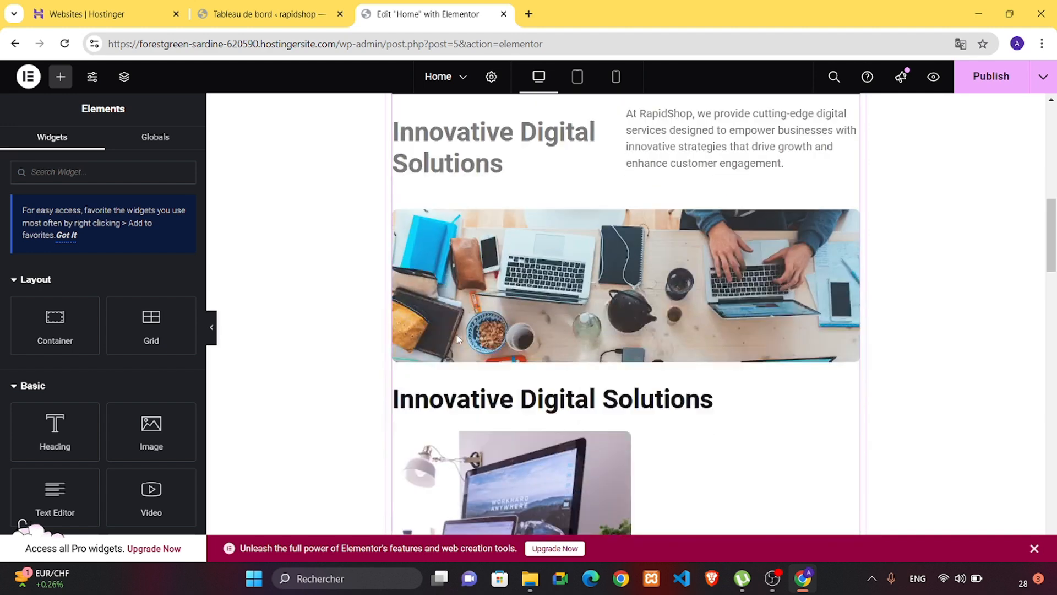
pyautogui.scroll(-10, 458, 339)
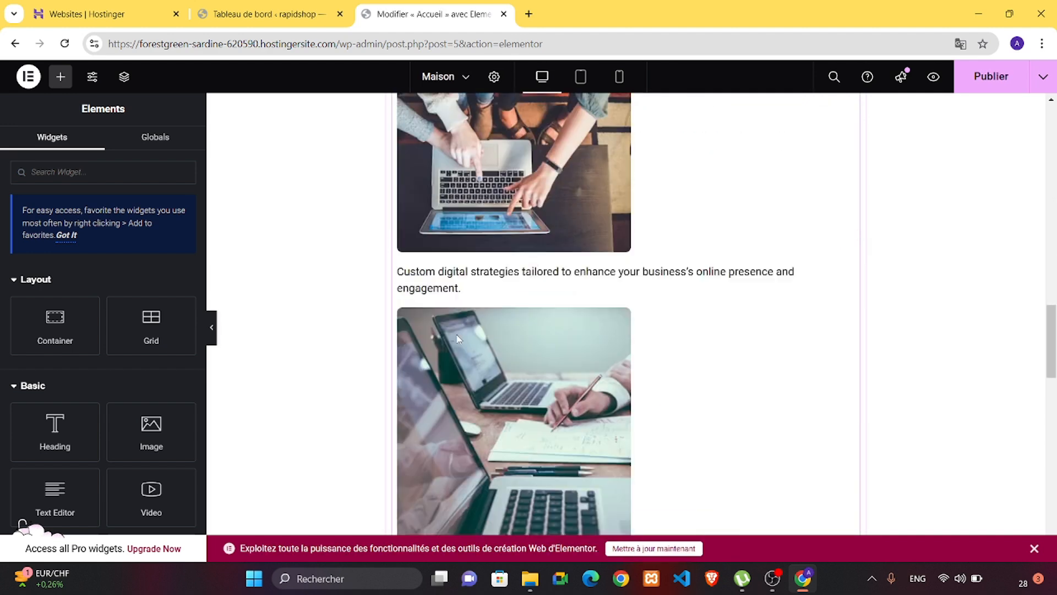
pyautogui.scroll(-3, 457, 338)
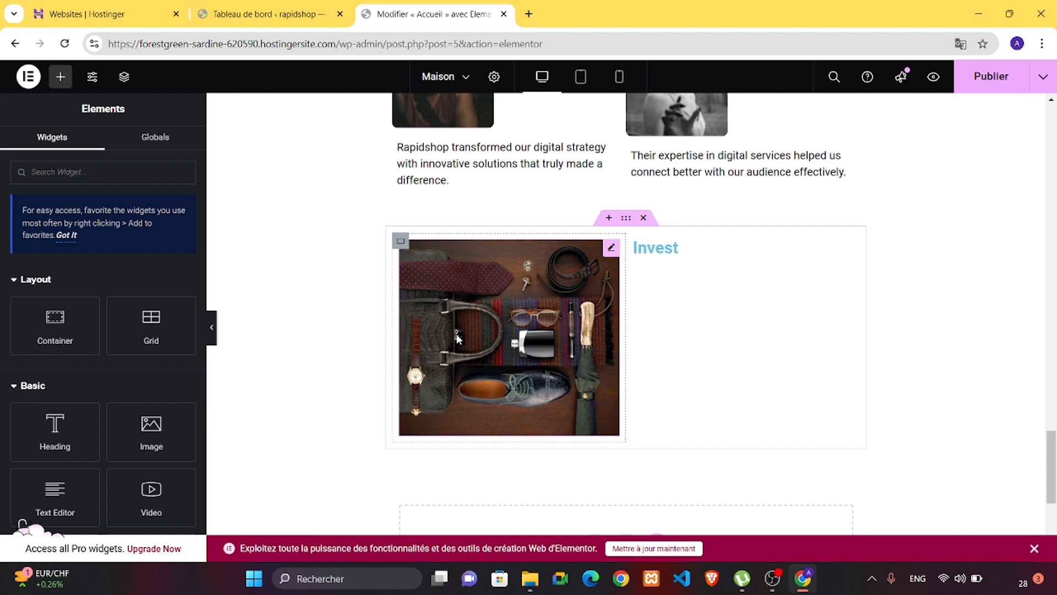
pyautogui.click(644, 219)
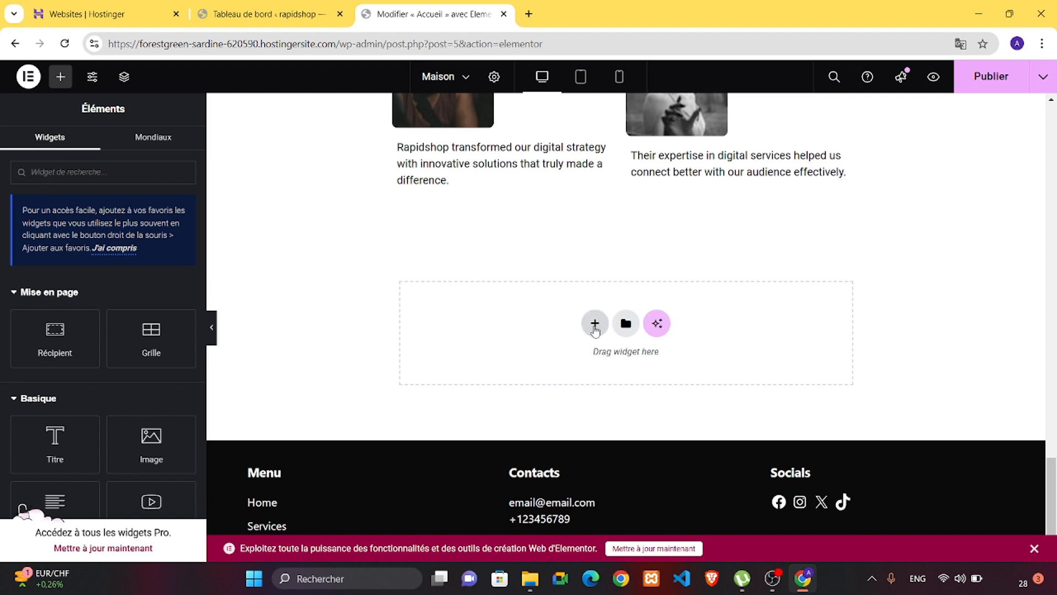
# Step: Add a Flexbox container with two equal columns below the testimonials
pyautogui.click(595, 324)
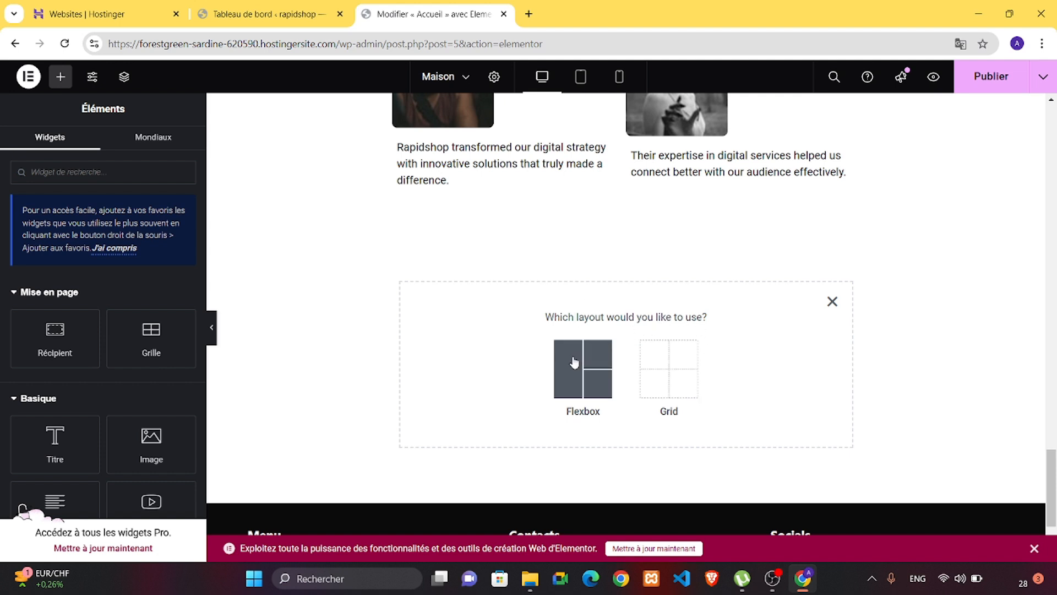
pyautogui.click(569, 378)
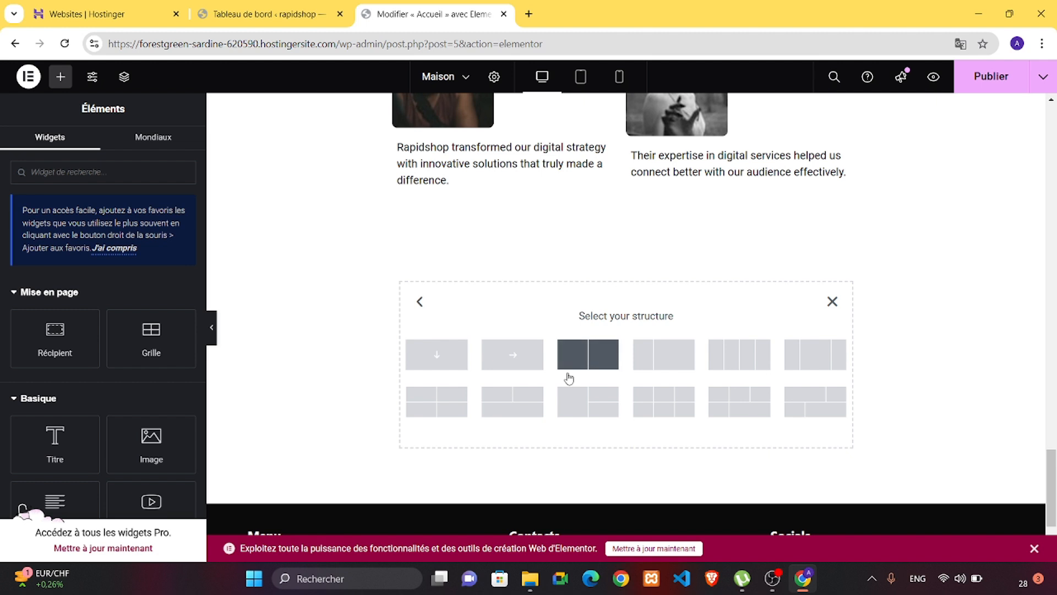
pyautogui.click(614, 347)
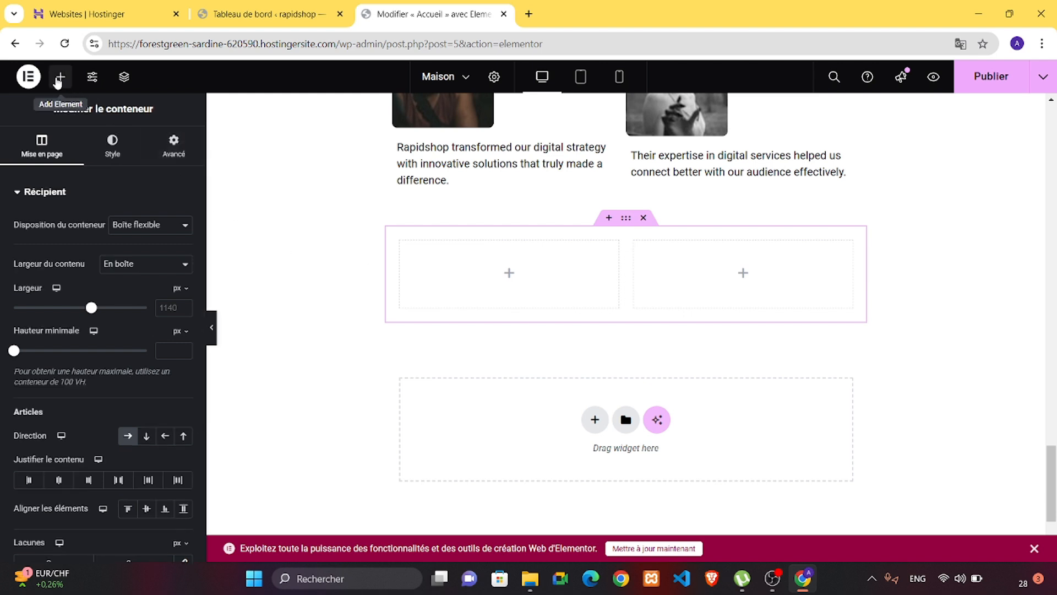
# Step: Add an Image widget to the new container's left column, using the 100-dollar banknotes picture from the media library
pyautogui.click(58, 78)
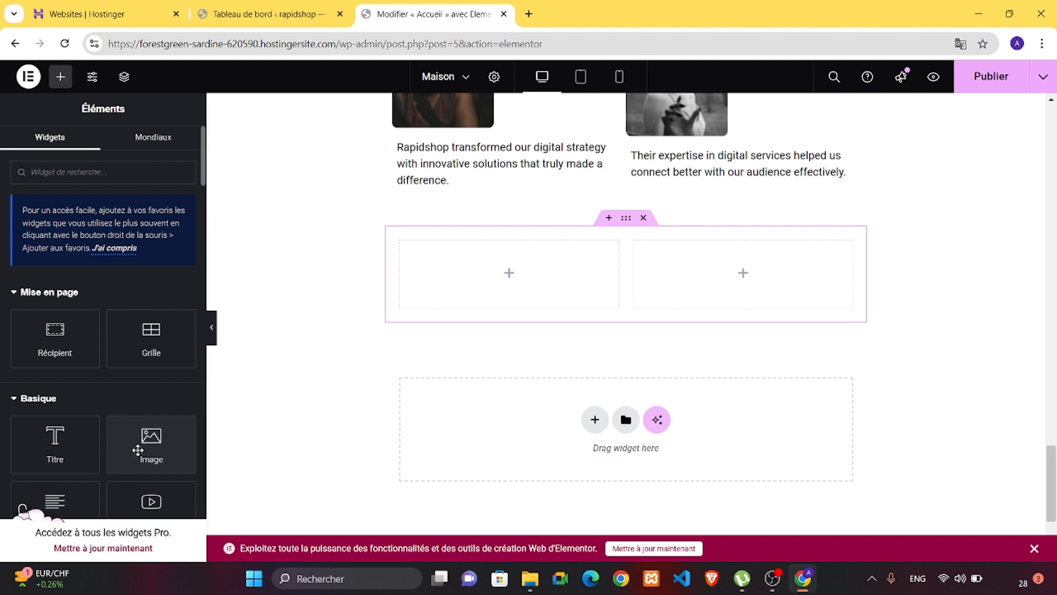
pyautogui.moveTo(137, 450); pyautogui.dragTo(471, 289)
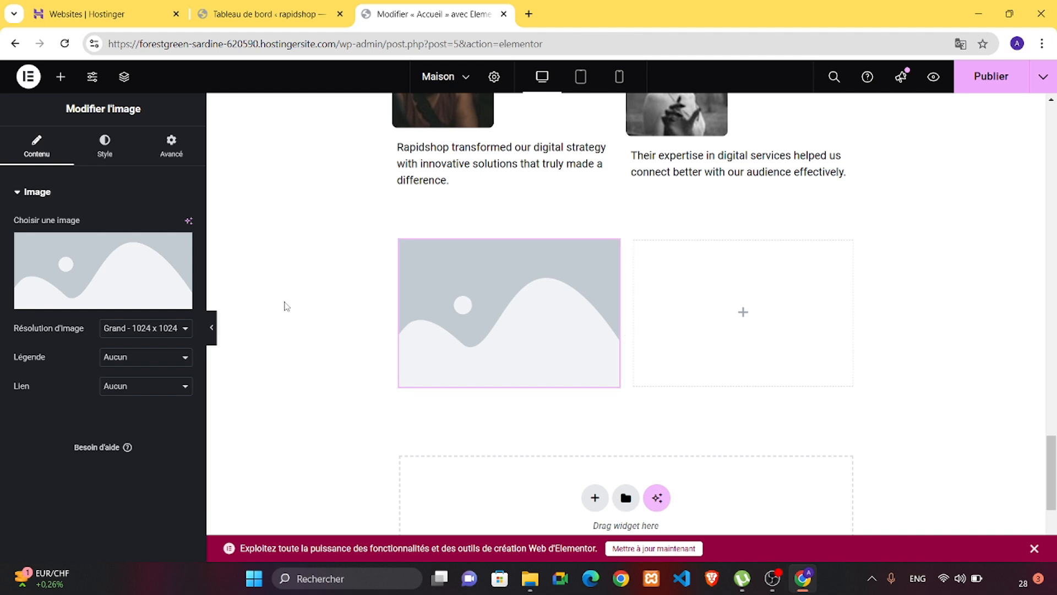
pyautogui.moveTo(101, 295)
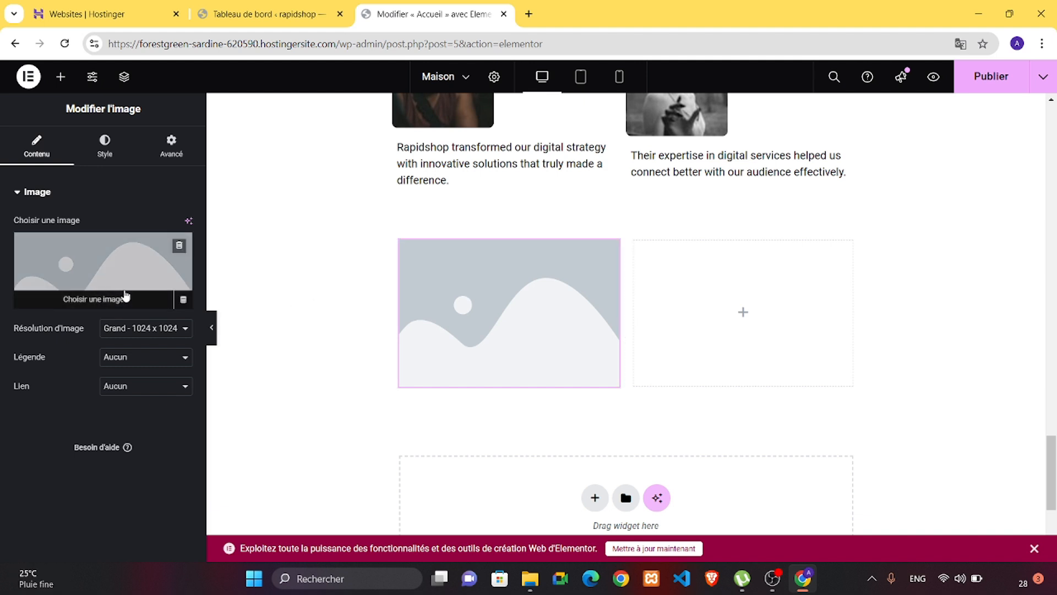
pyautogui.click(117, 299)
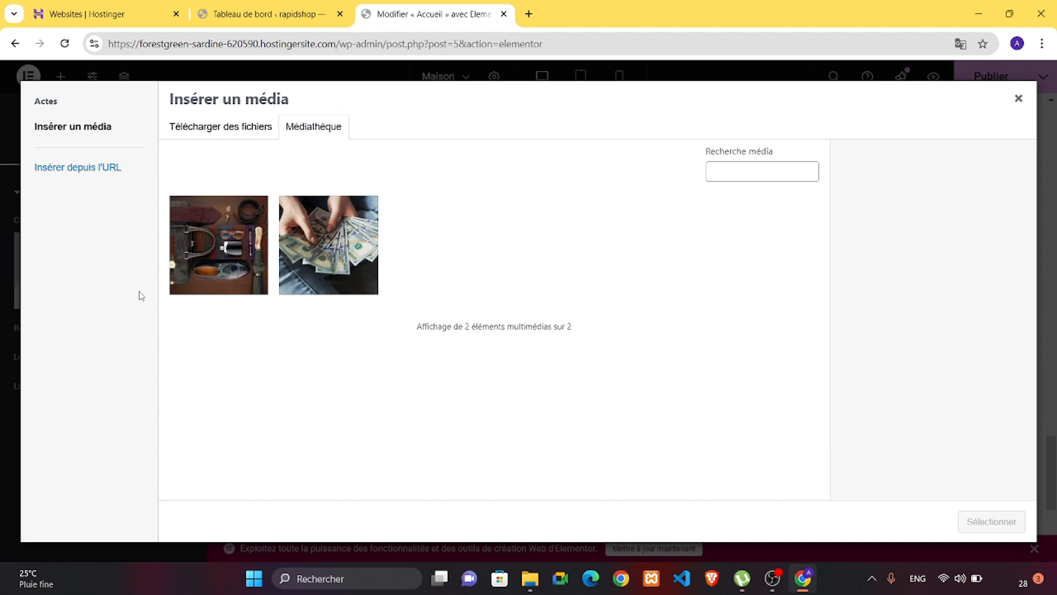
pyautogui.click(346, 252)
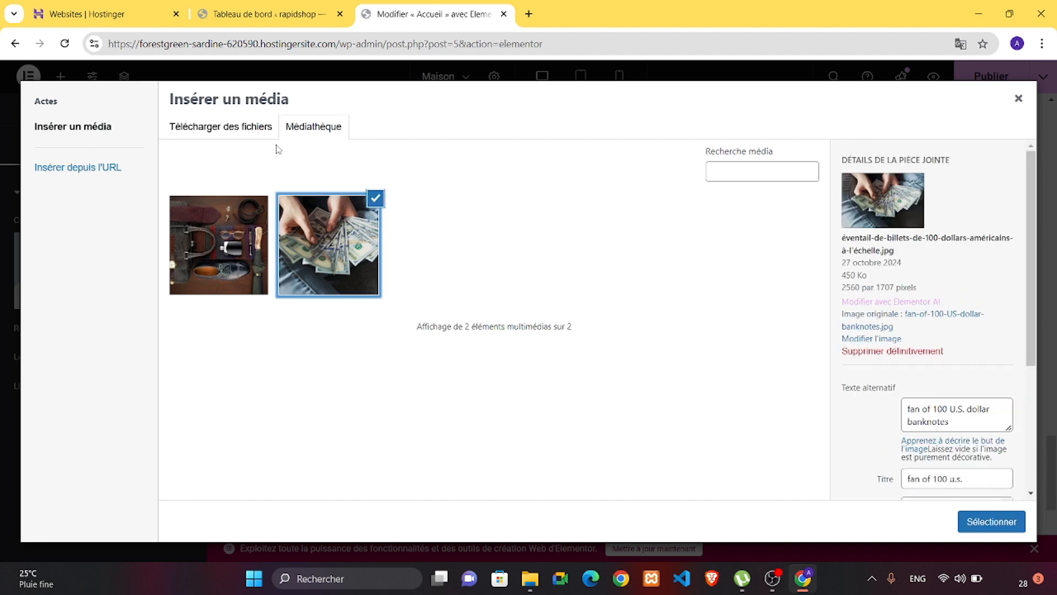
pyautogui.click(258, 129)
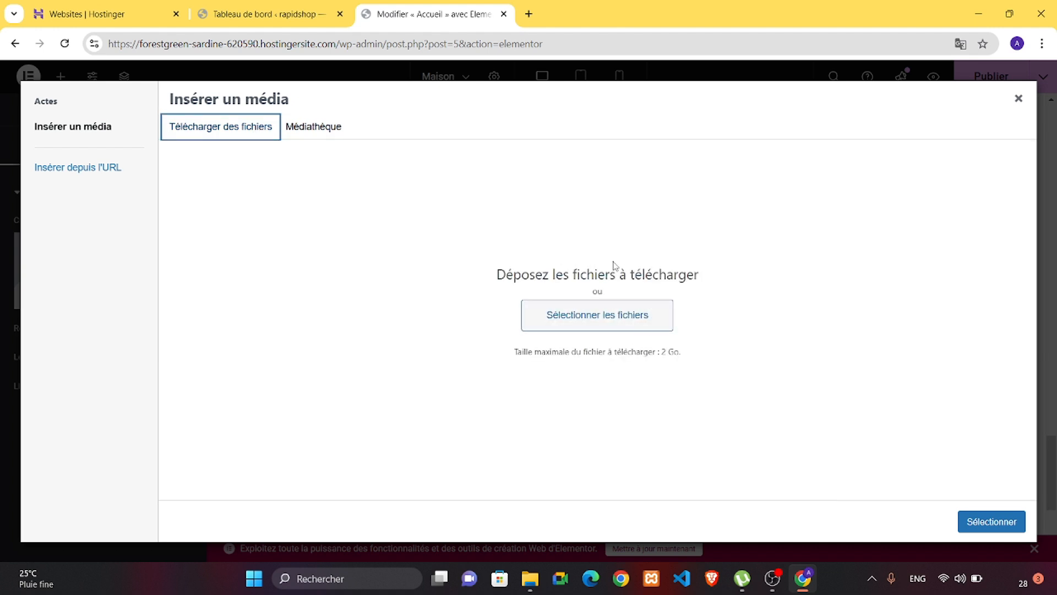
pyautogui.click(328, 127)
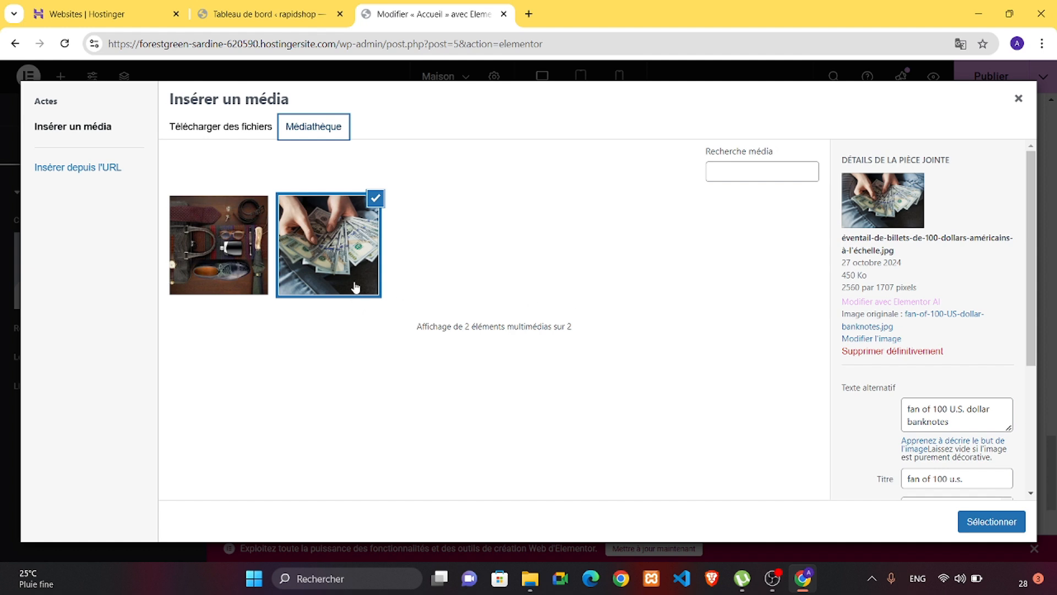
pyautogui.click(1002, 527)
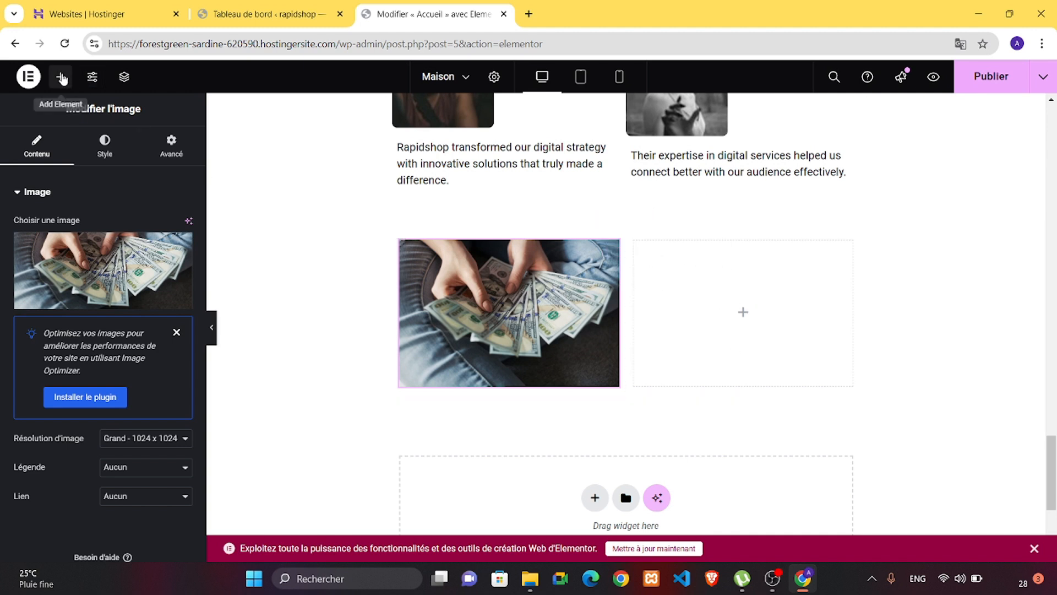
# Step: Add a Heading widget to the container's right column and set its text to "Rapide Store"
pyautogui.click(61, 78)
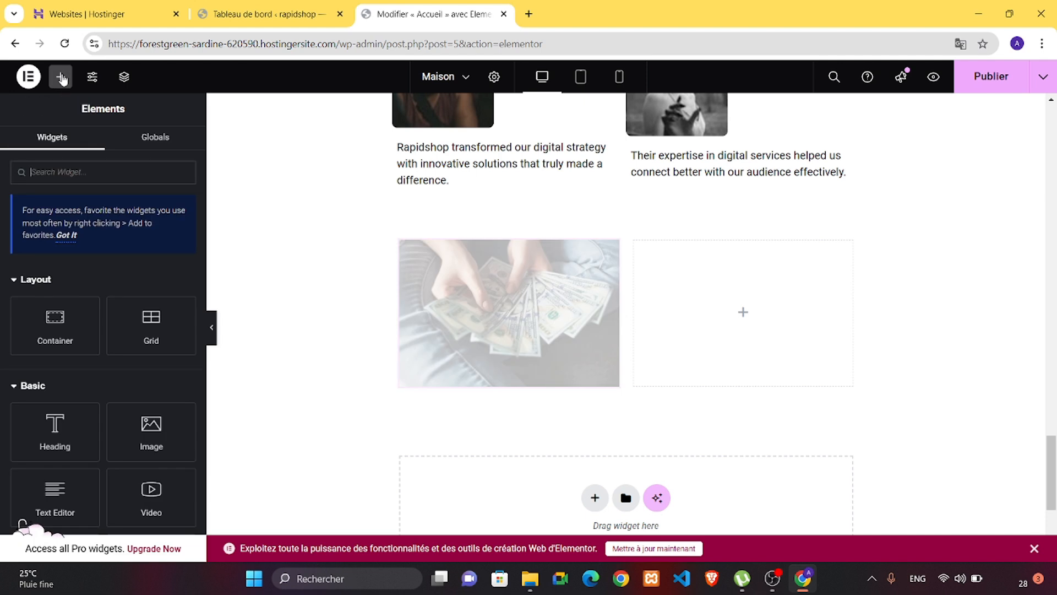
pyautogui.moveTo(71, 430); pyautogui.dragTo(785, 327)
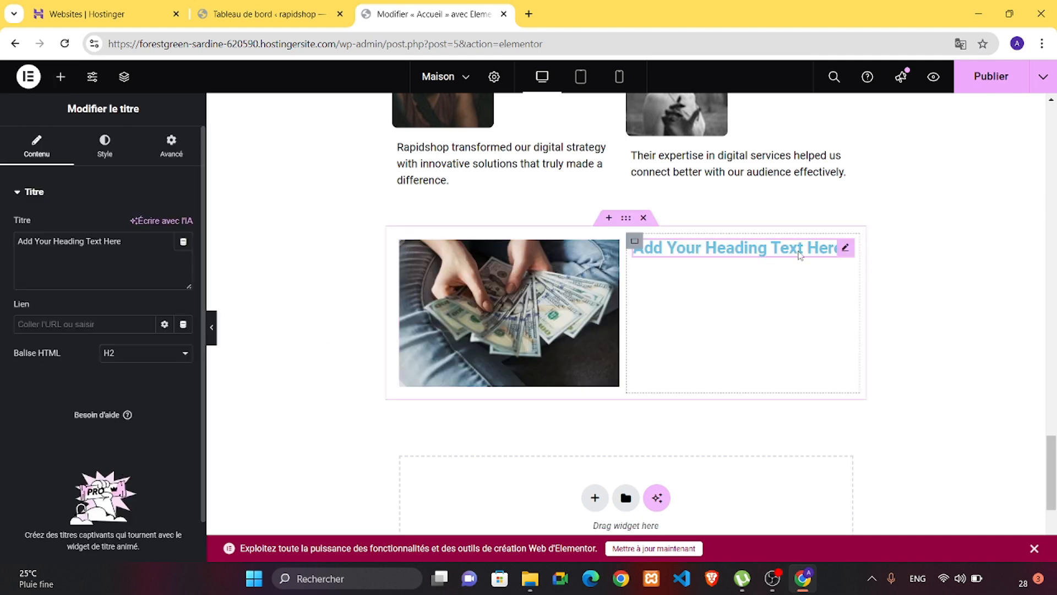
pyautogui.click(146, 245)
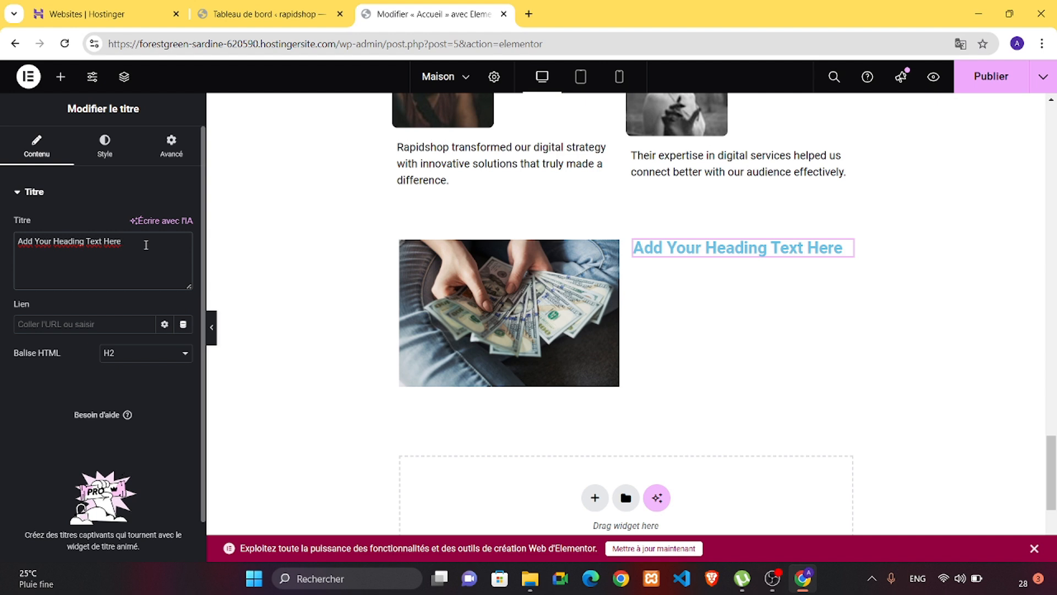
pyautogui.press('BackSpace')
pyautogui.press('BackSpace')
pyautogui.press('BackSpace')
pyautogui.press('BackSpace')
pyautogui.press('BackSpace')
pyautogui.press('BackSpace')
pyautogui.press('BackSpace')
pyautogui.press('BackSpace')
pyautogui.press('BackSpace')
pyautogui.press('BackSpace')
pyautogui.press('BackSpace')
pyautogui.press('BackSpace')
pyautogui.press('BackSpace')
pyautogui.press('BackSpace')
pyautogui.press('BackSpace')
pyautogui.press('BackSpace')
pyautogui.press('BackSpace')
pyautogui.press('BackSpace')
pyautogui.press('BackSpace')
pyautogui.press('BackSpace')
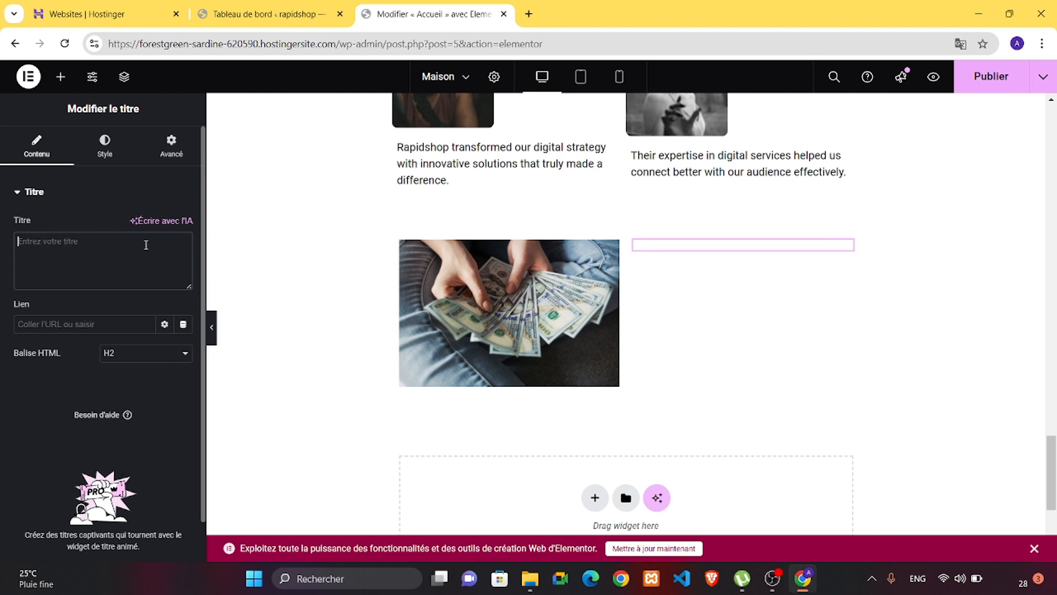
pyautogui.write('Rapide')
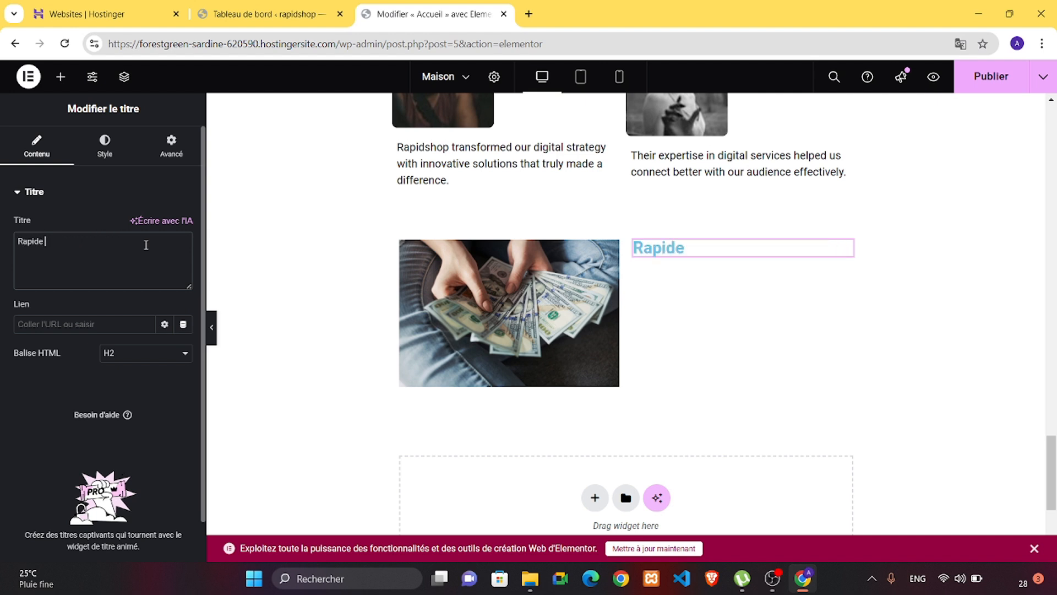
pyautogui.write(' Store')
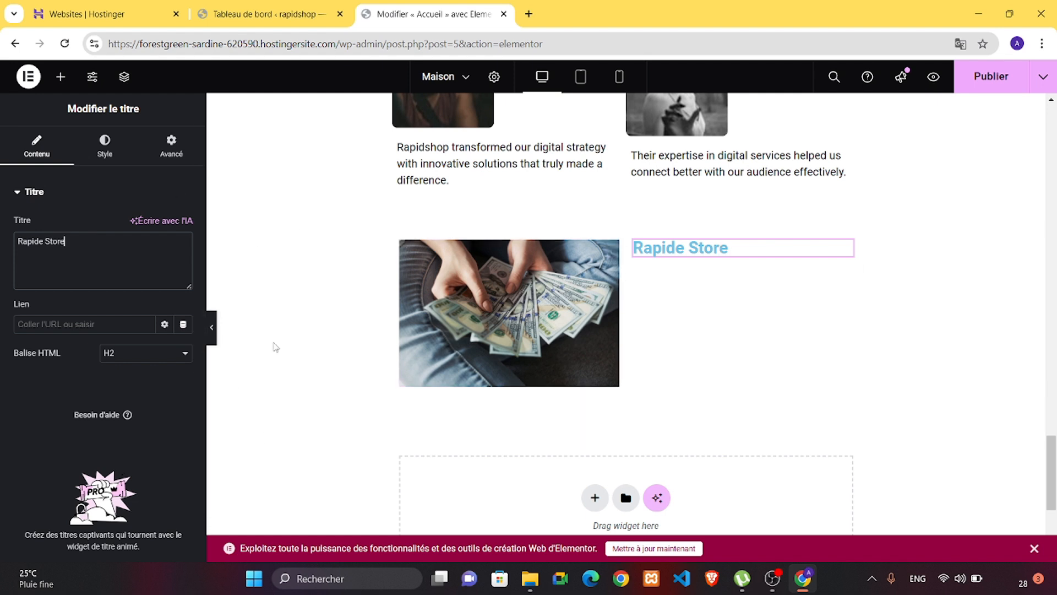
# Step: Set the entrance animation of the banknotes image to "Fondue en entrée" in its motion effects
pyautogui.click(534, 301)
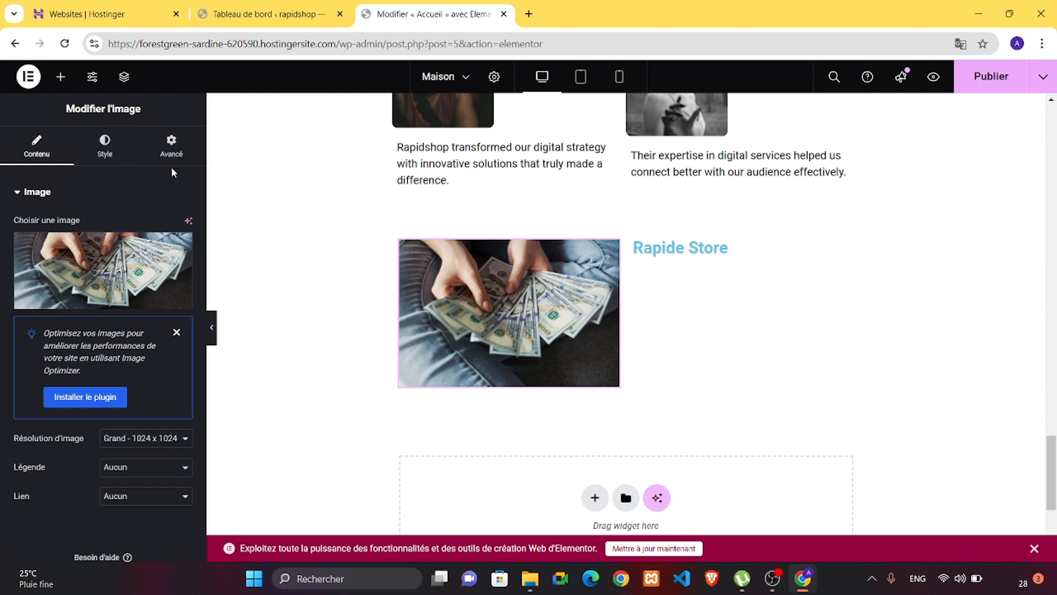
pyautogui.click(175, 148)
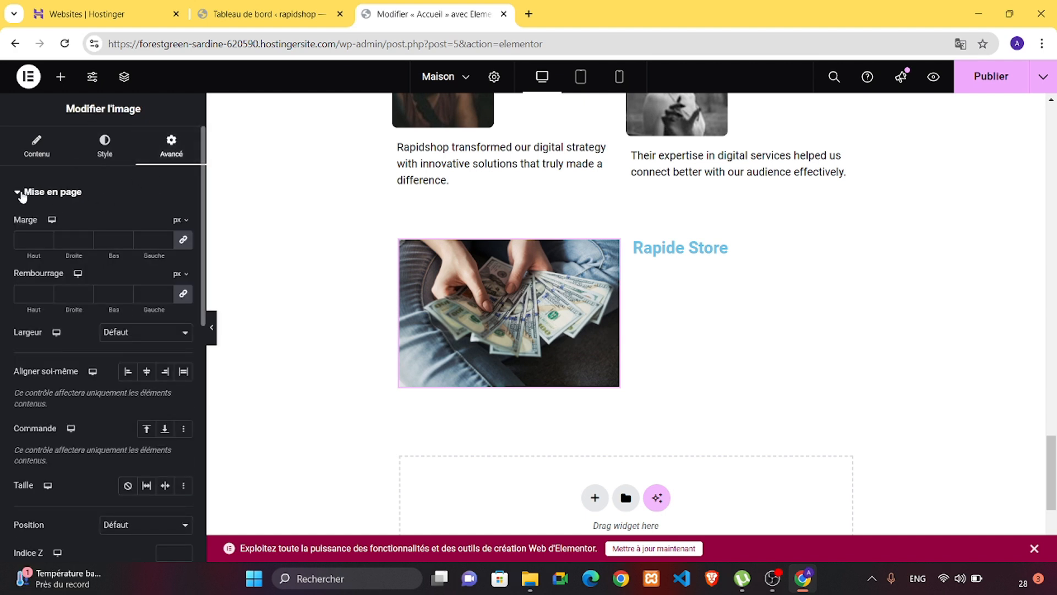
pyautogui.click(22, 194)
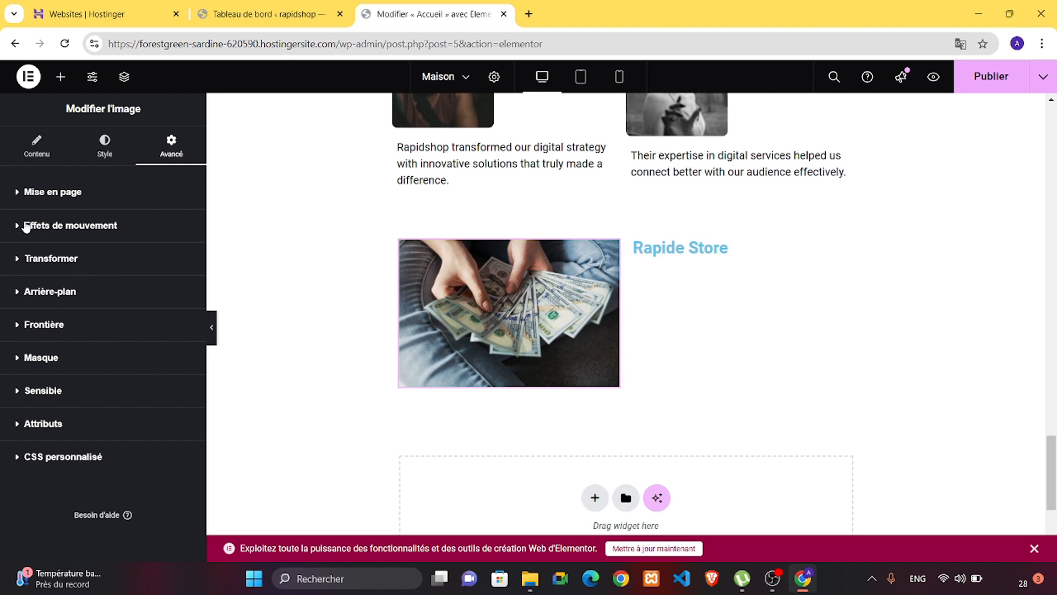
pyautogui.click(19, 226)
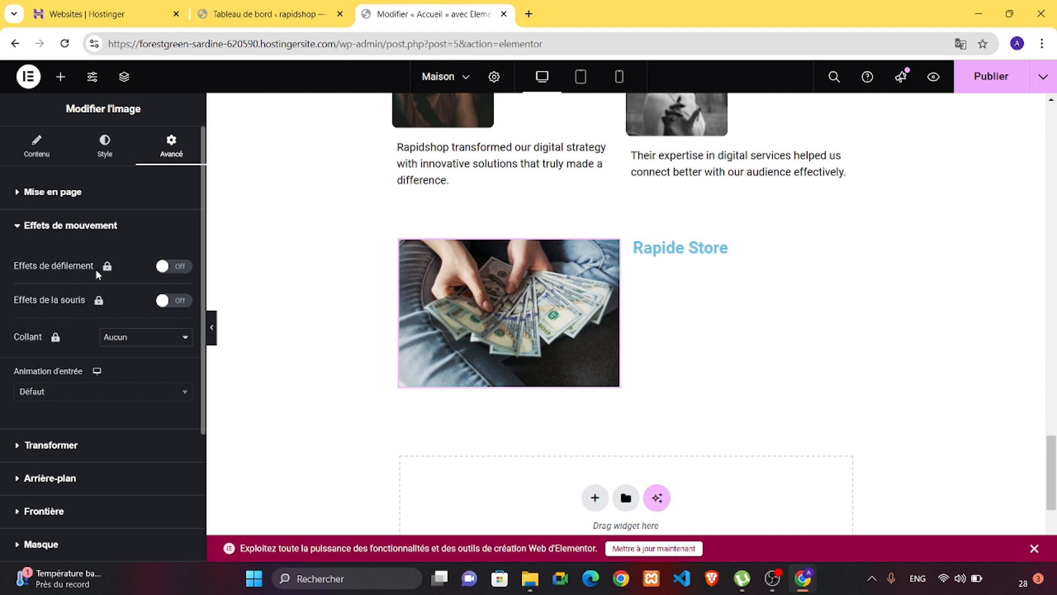
pyautogui.scroll(-1, 97, 274)
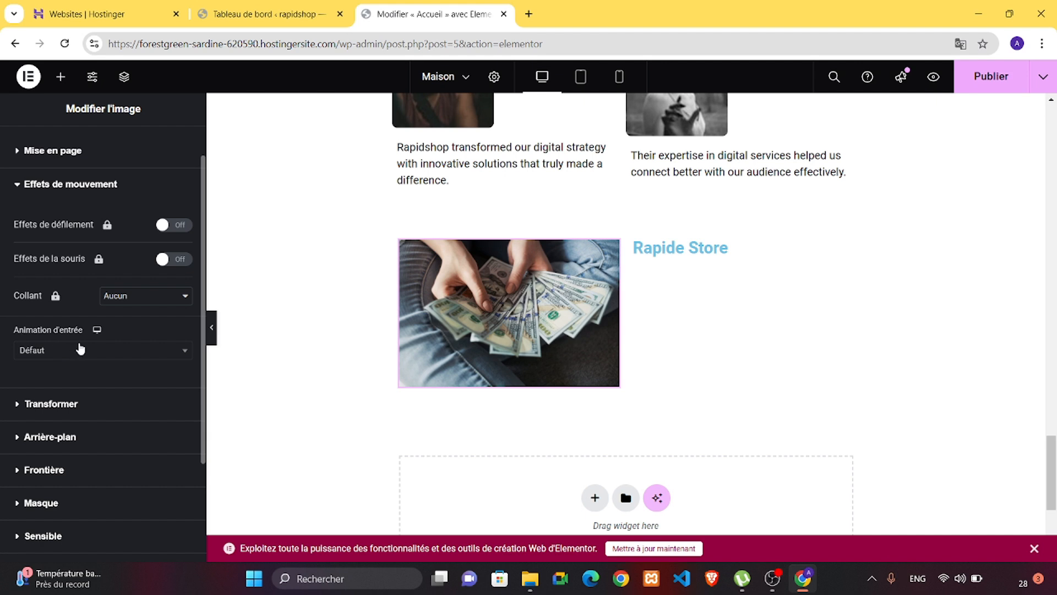
pyautogui.click(51, 352)
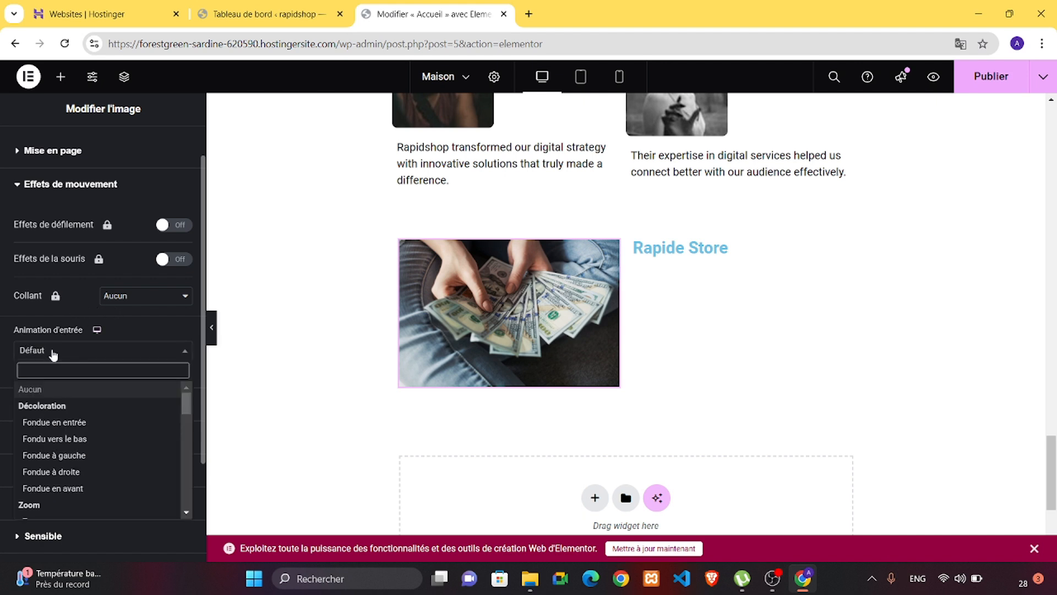
pyautogui.scroll(-1, 53, 353)
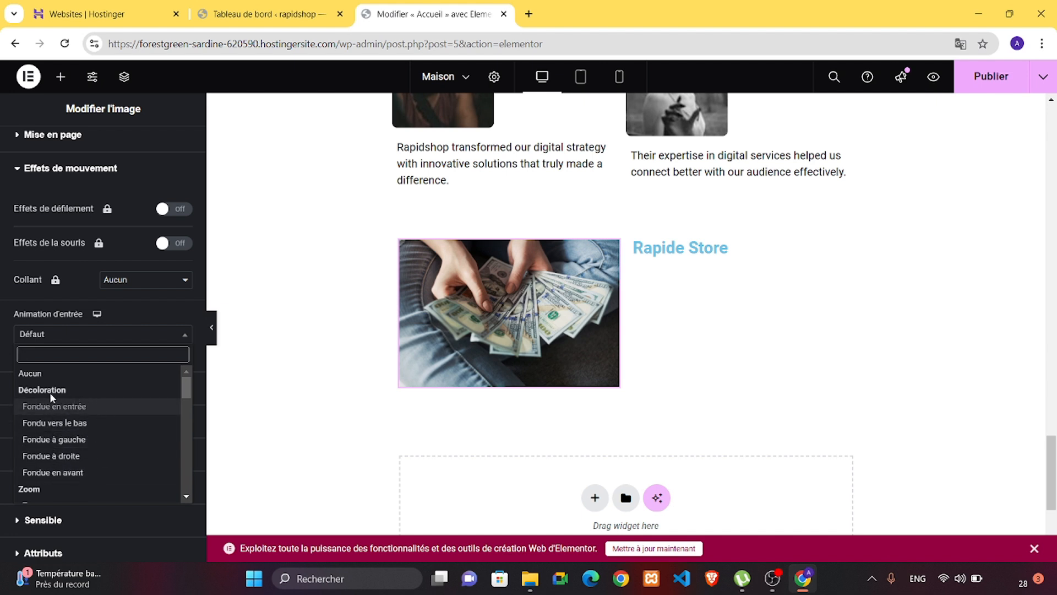
pyautogui.click(55, 406)
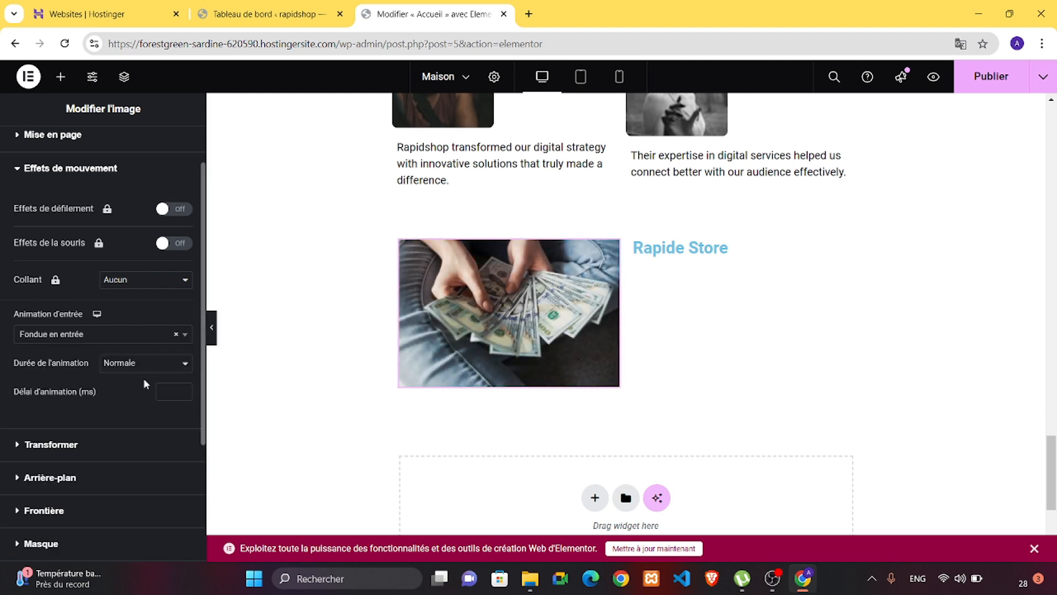
# Step: Try the "Fondu vers le bas" and "Fondu à gauche" entrance animations on the banknotes image
pyautogui.click(143, 341)
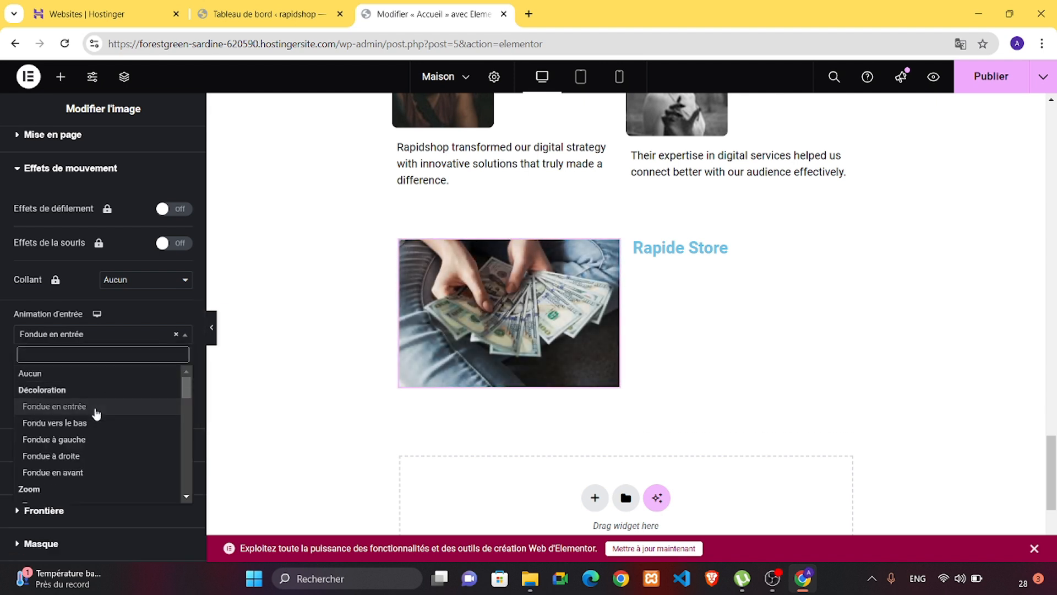
pyautogui.click(60, 426)
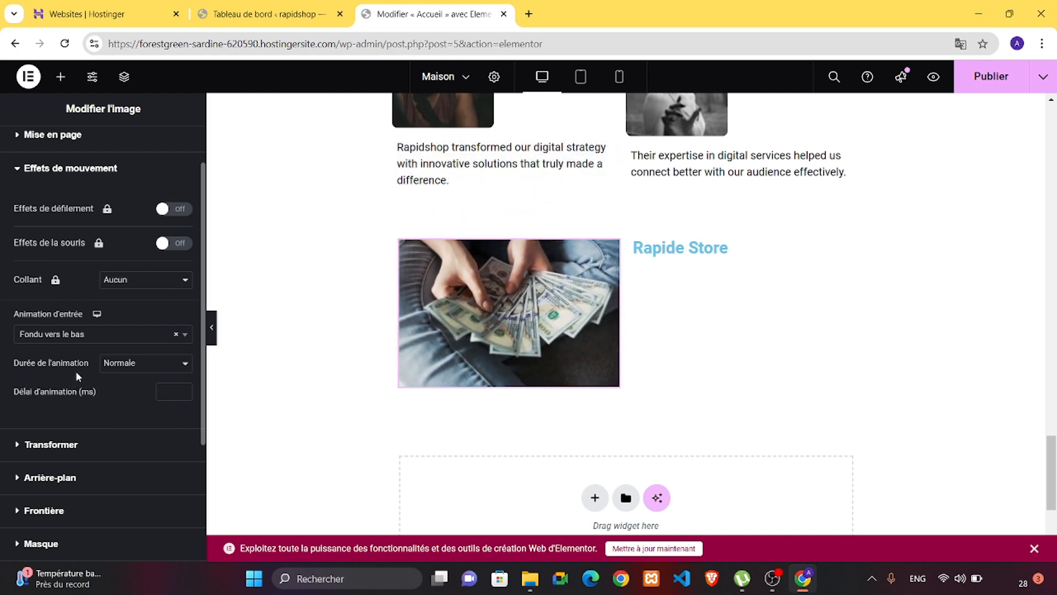
pyautogui.click(95, 335)
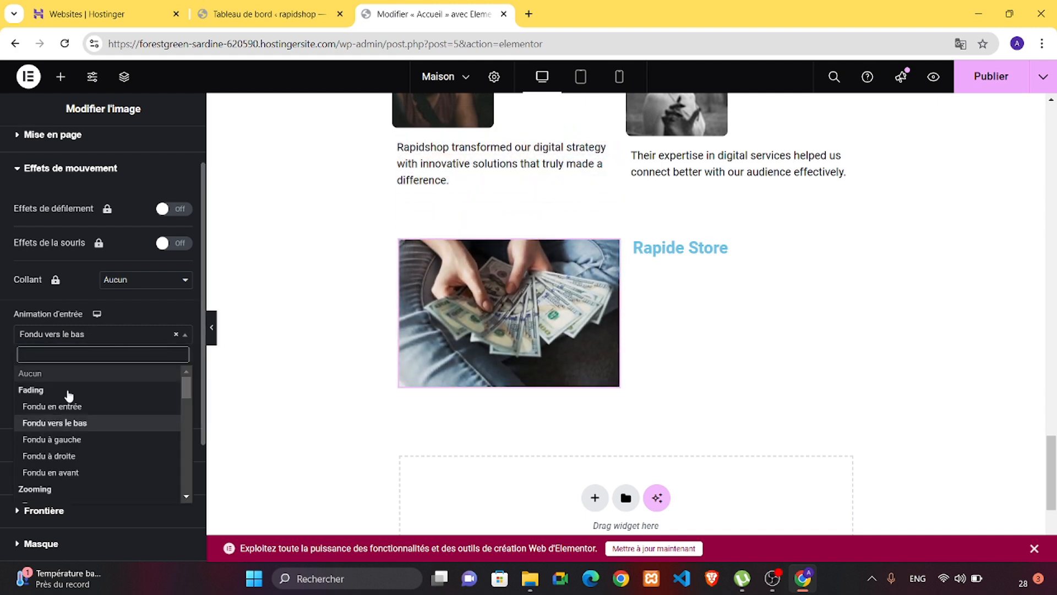
pyautogui.click(50, 440)
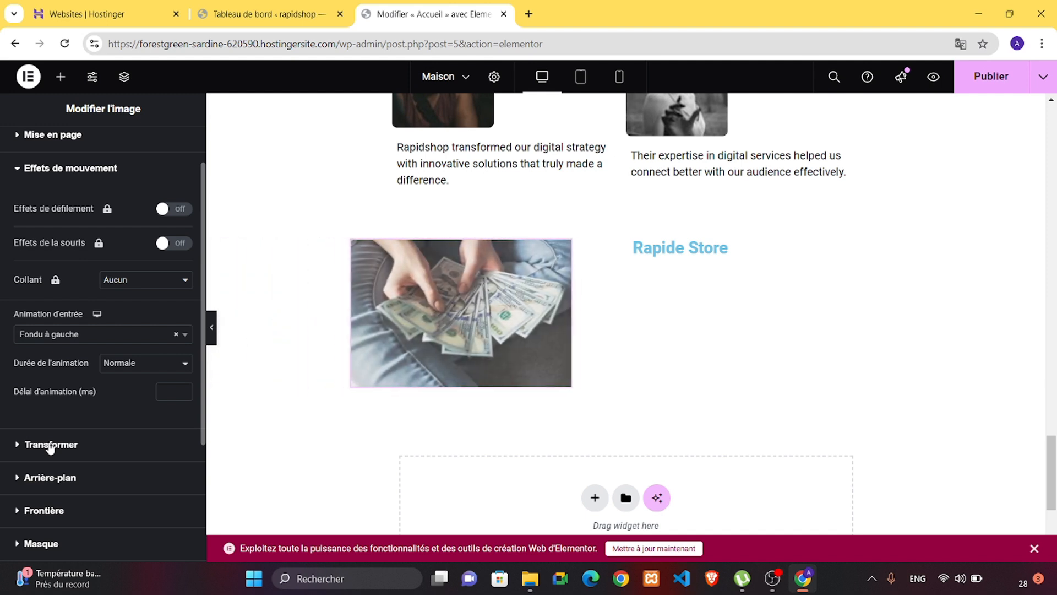
# Step: Set the banknotes image's entrance animation to "Zoom avant vers le bas" and browse the other available animations
pyautogui.click(98, 334)
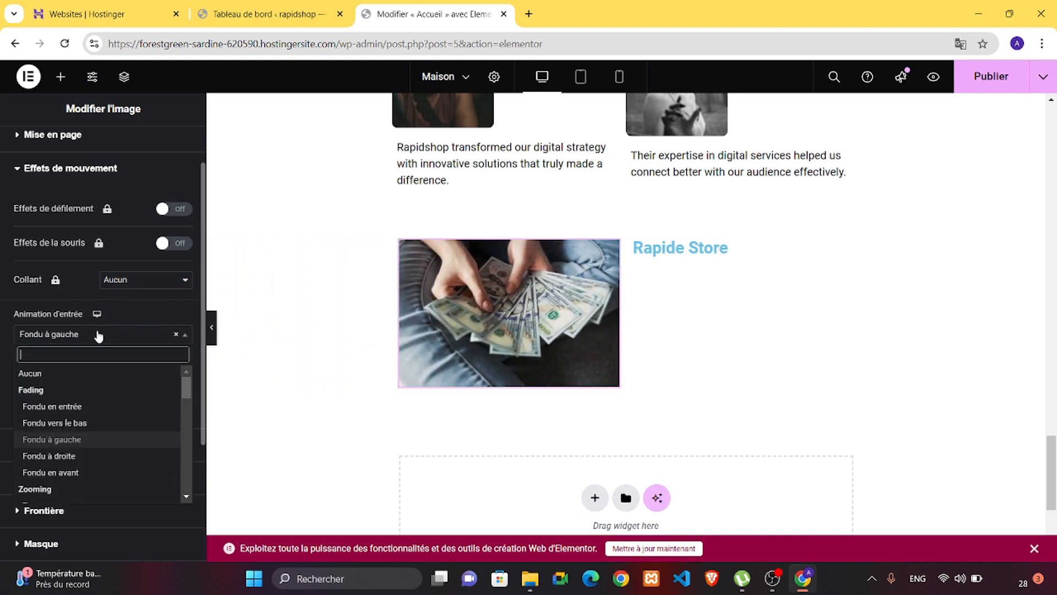
pyautogui.scroll(-3, 59, 467)
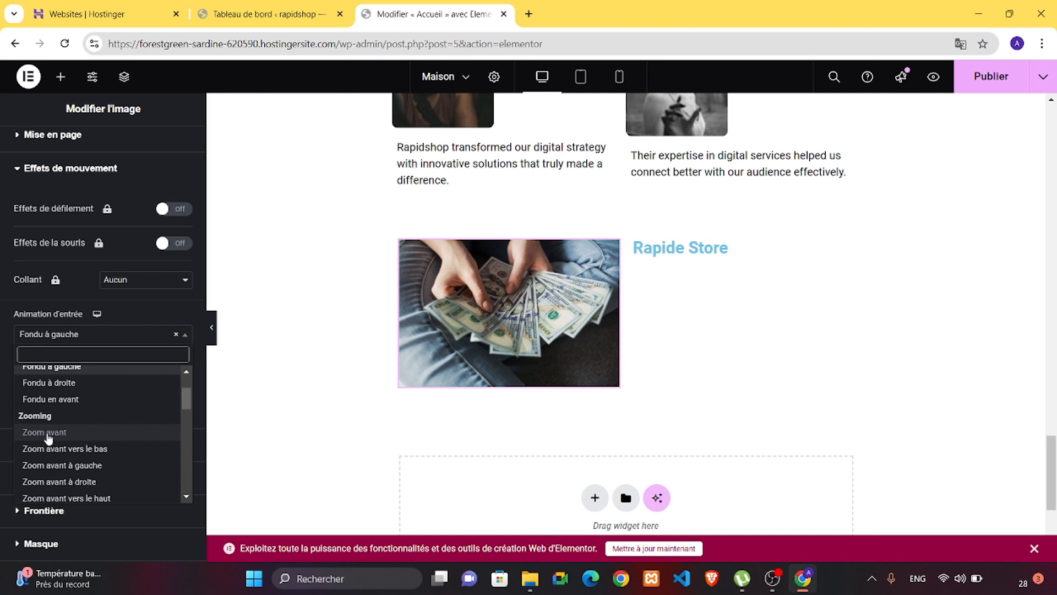
pyautogui.click(65, 449)
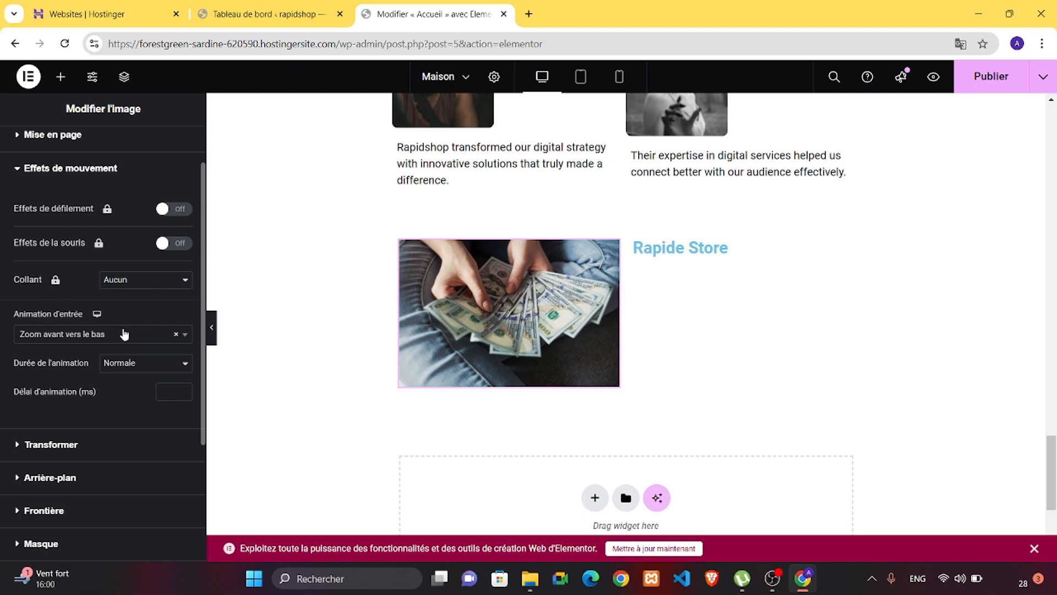
pyautogui.click(124, 334)
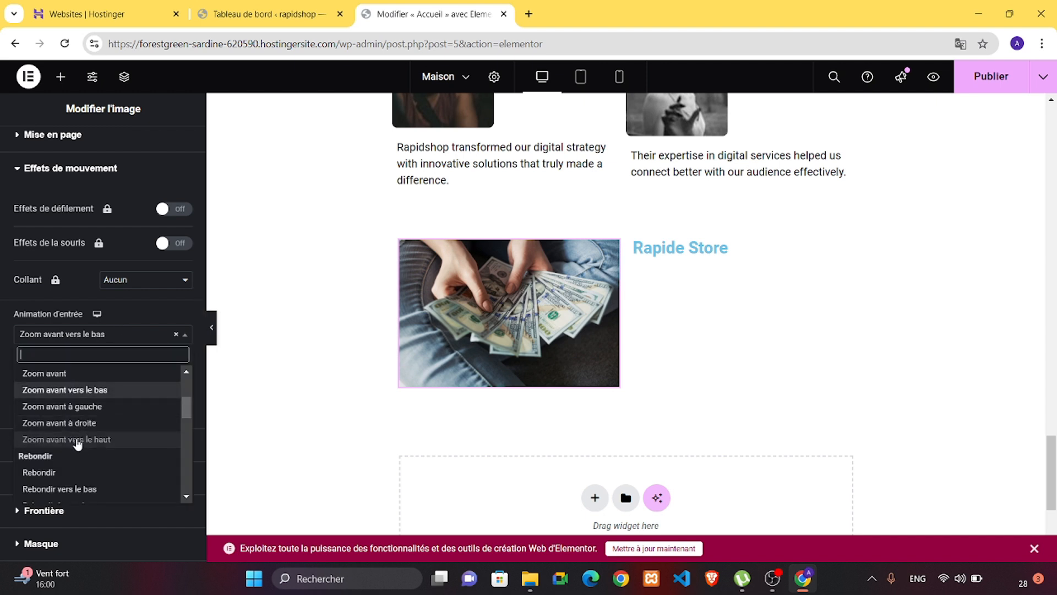
pyautogui.scroll(2, 76, 451)
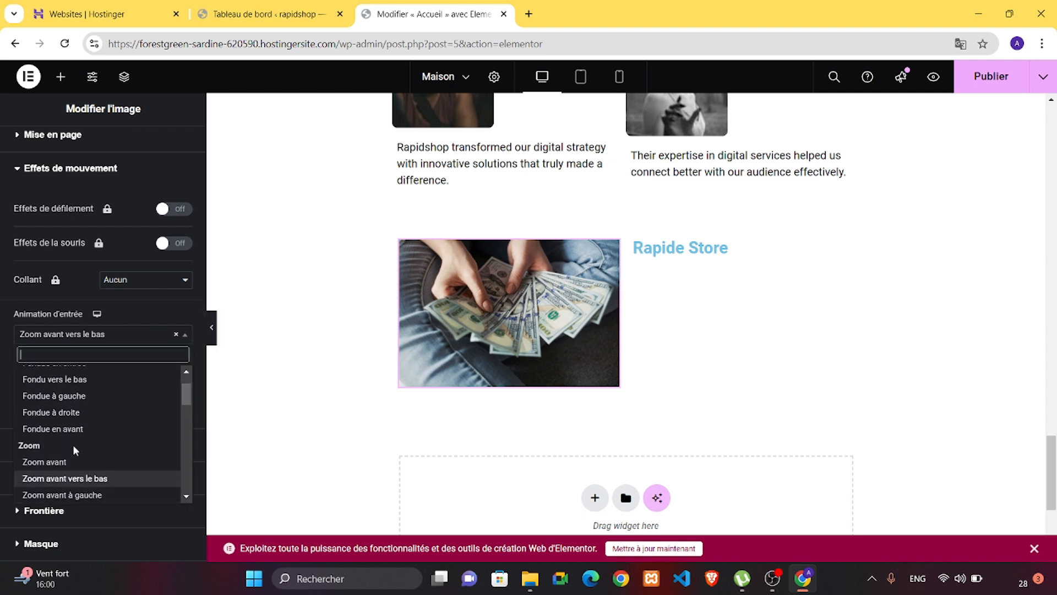
pyautogui.scroll(-2, 75, 451)
pyautogui.scroll(-3, 76, 451)
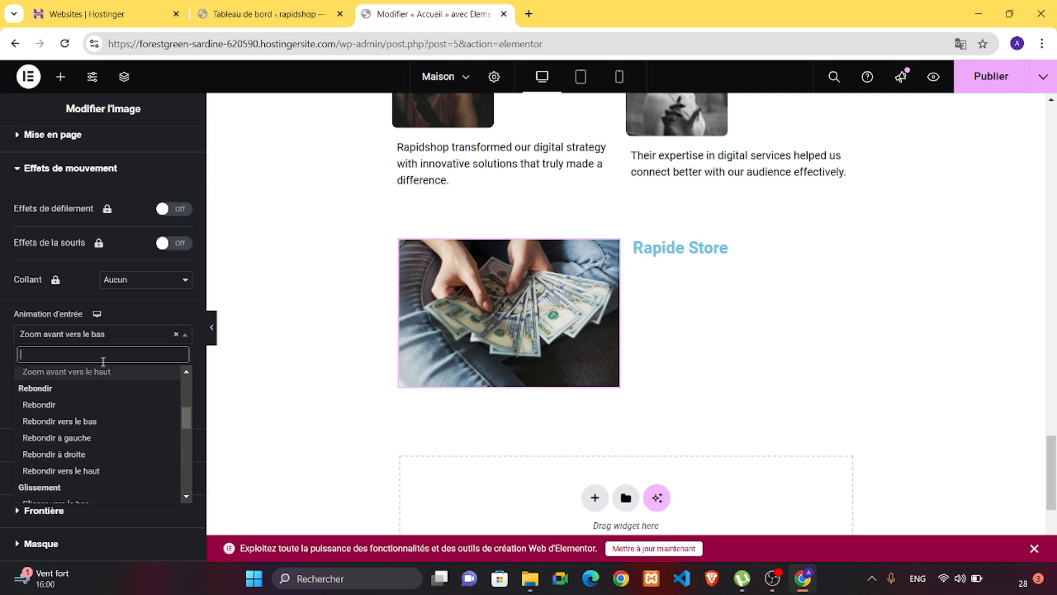
pyautogui.click(159, 312)
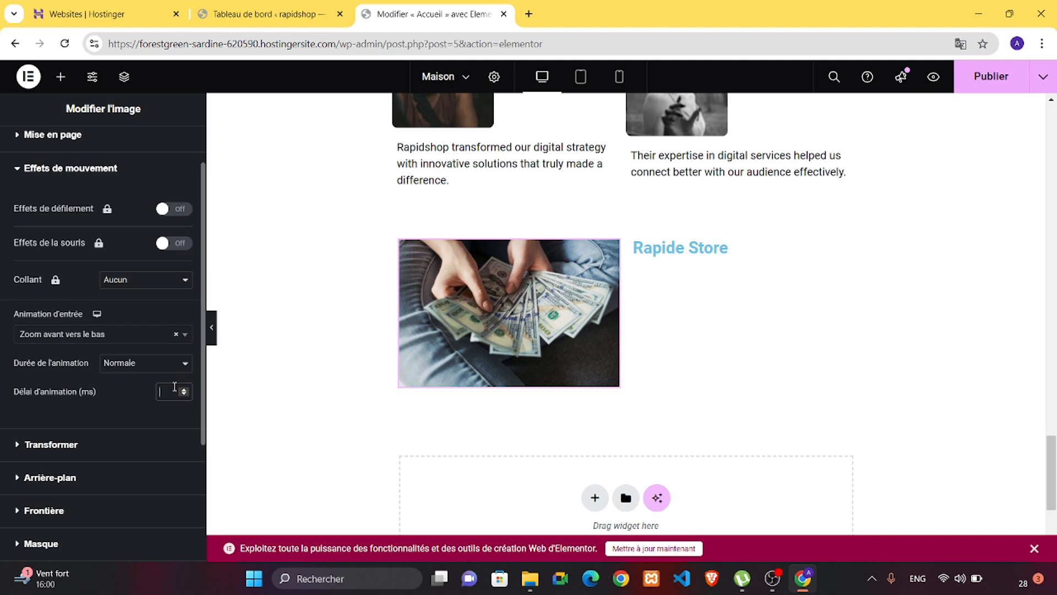
# Step: Try animation delays of 0 and 200 ms on the banknotes image
pyautogui.click(185, 389)
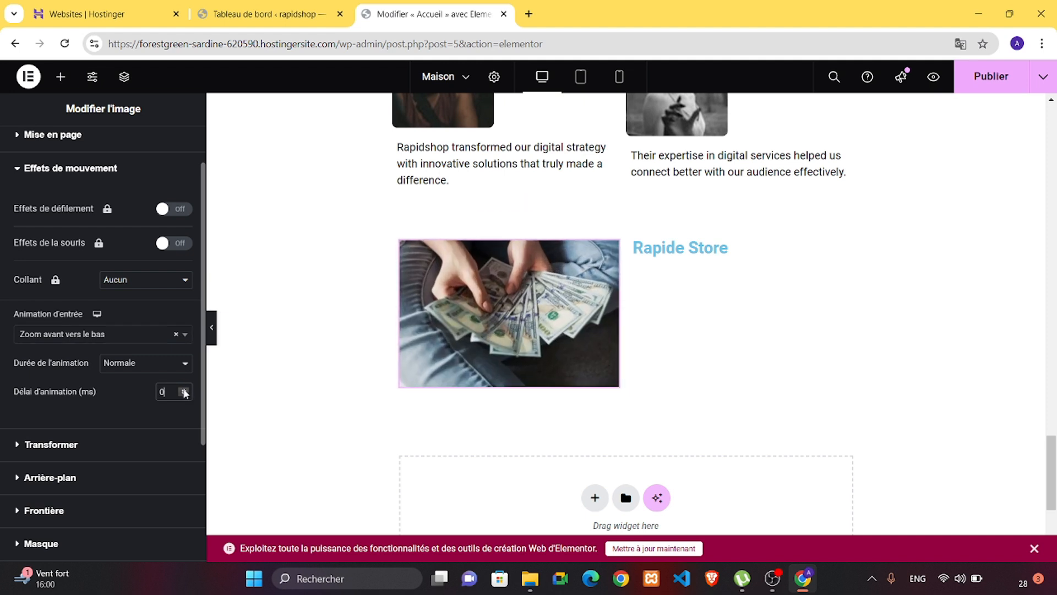
pyautogui.click(184, 390)
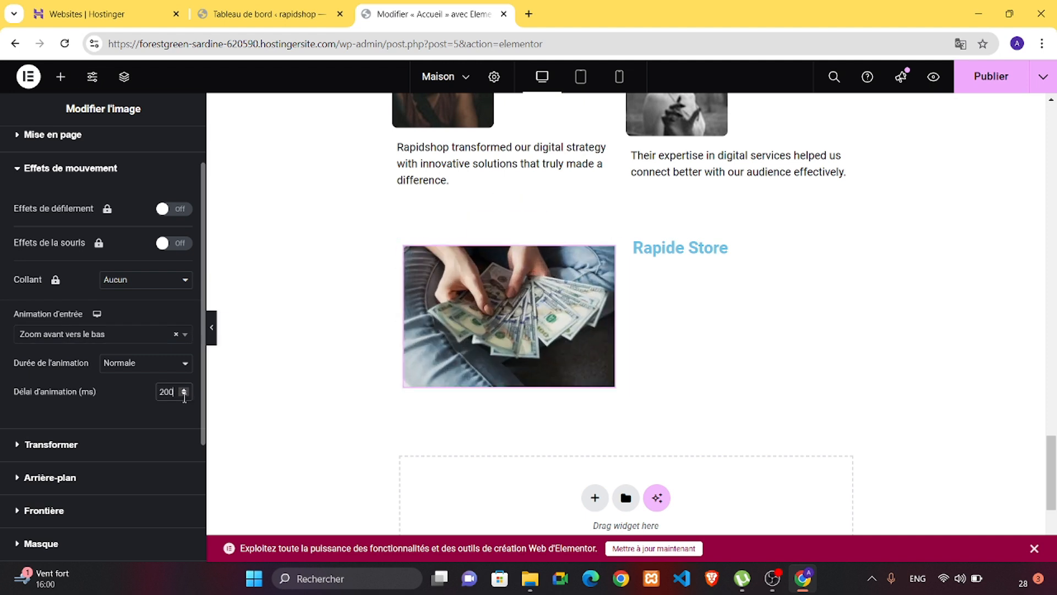
pyautogui.click(185, 390)
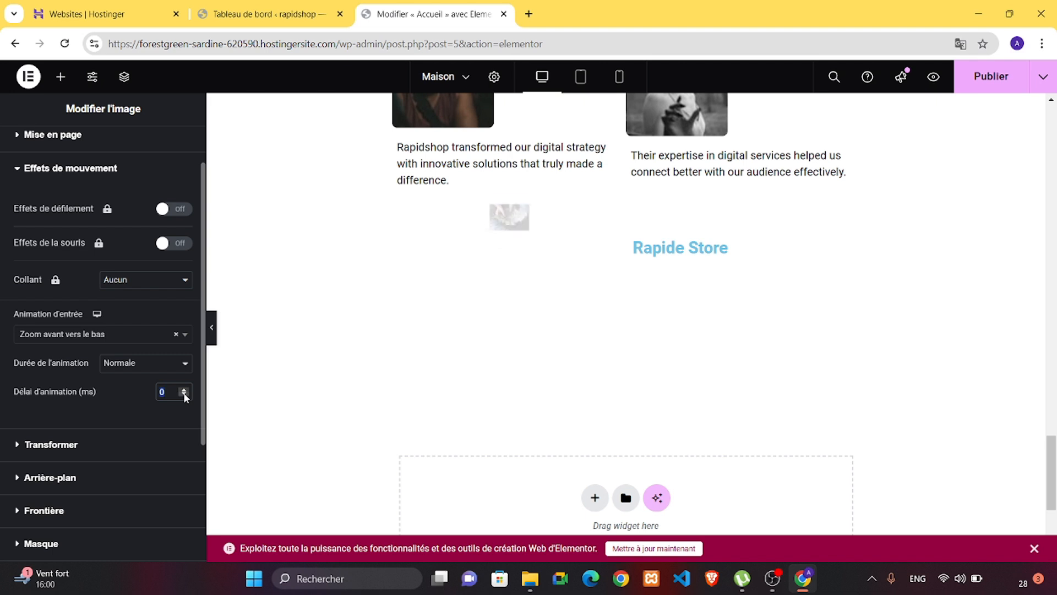
pyautogui.click(184, 389)
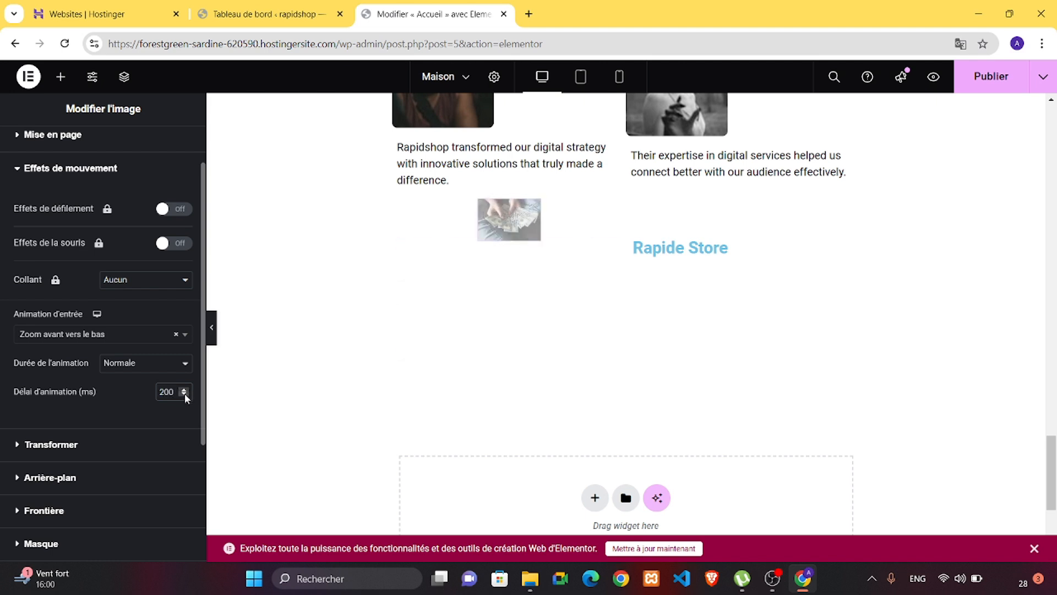
pyautogui.click(184, 395)
pyautogui.click(185, 395)
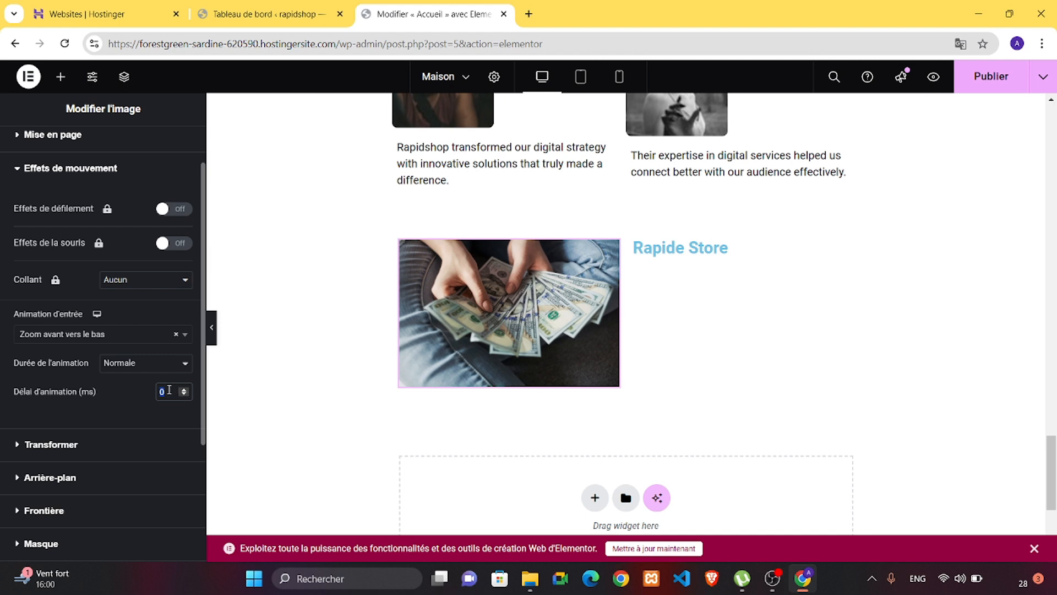
# Step: Set the banknotes image's animation delay to 100 ms
pyautogui.press('BackSpace')
pyautogui.click(184, 390)
pyautogui.scroll(-1, 75, 353)
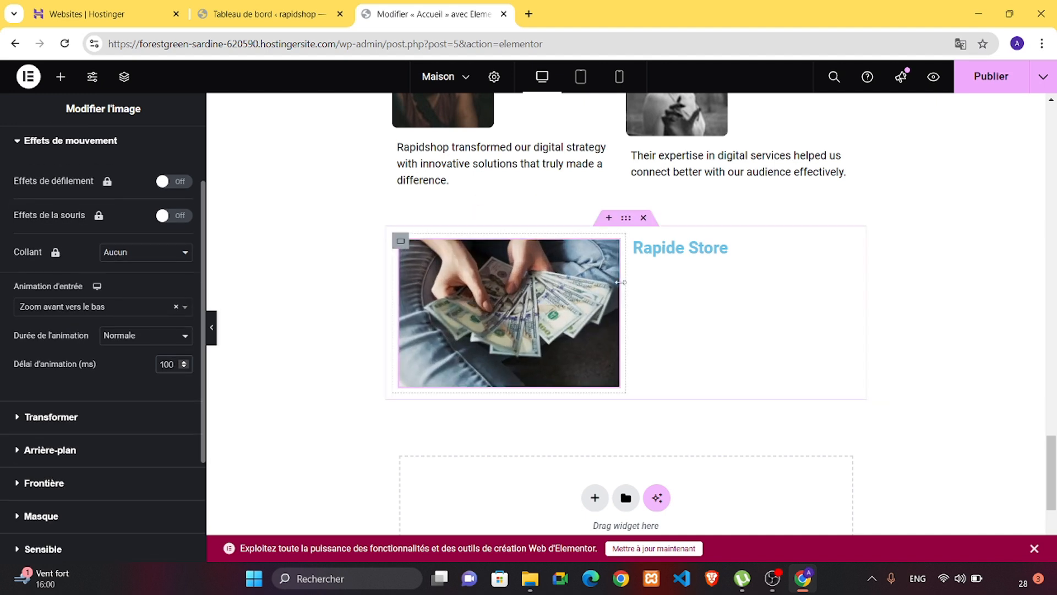
# Step: Set the entrance animation of the "Rapide Store" heading to "Fondue en entrée" in its motion effects
pyautogui.click(730, 250)
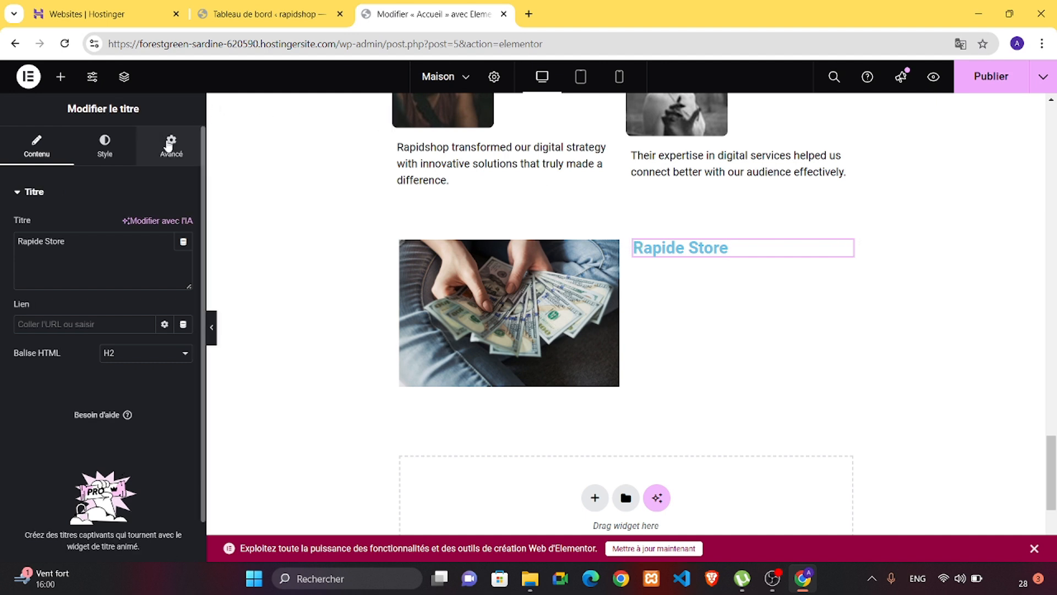
pyautogui.click(169, 146)
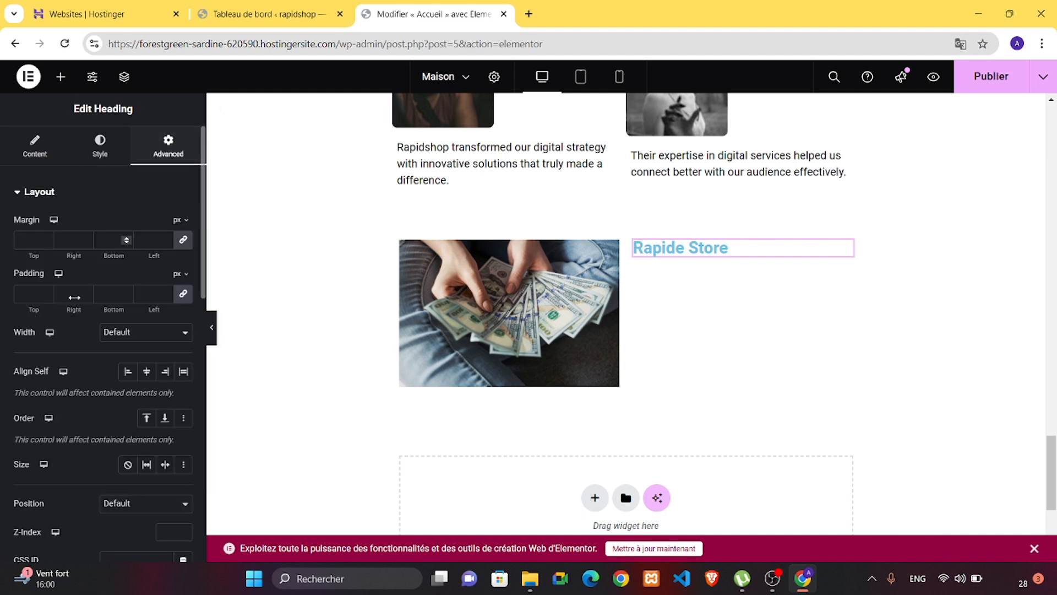
pyautogui.scroll(-2, 66, 377)
pyautogui.scroll(2, 66, 377)
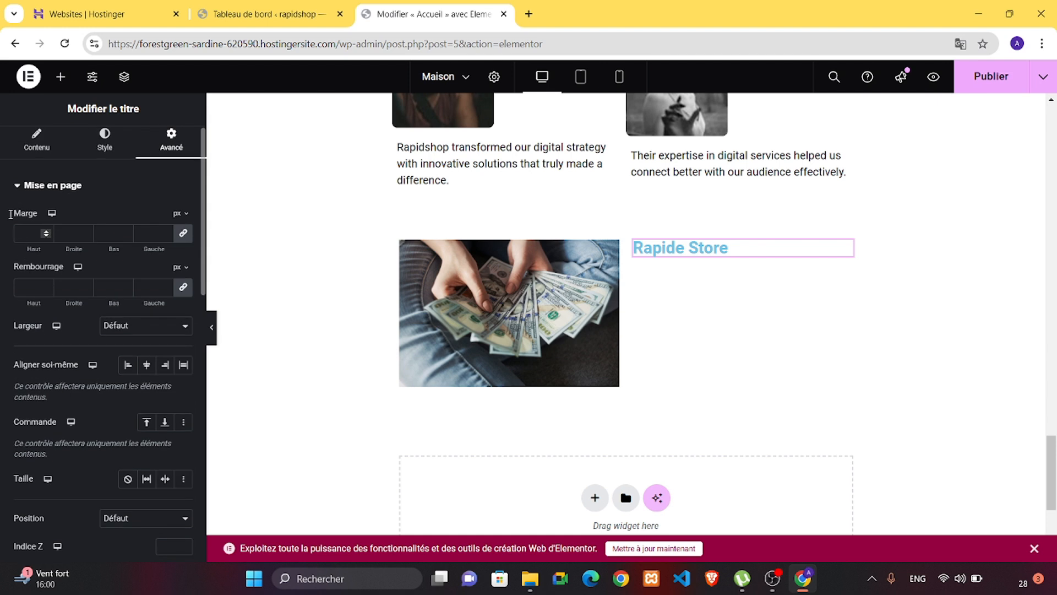
pyautogui.click(16, 187)
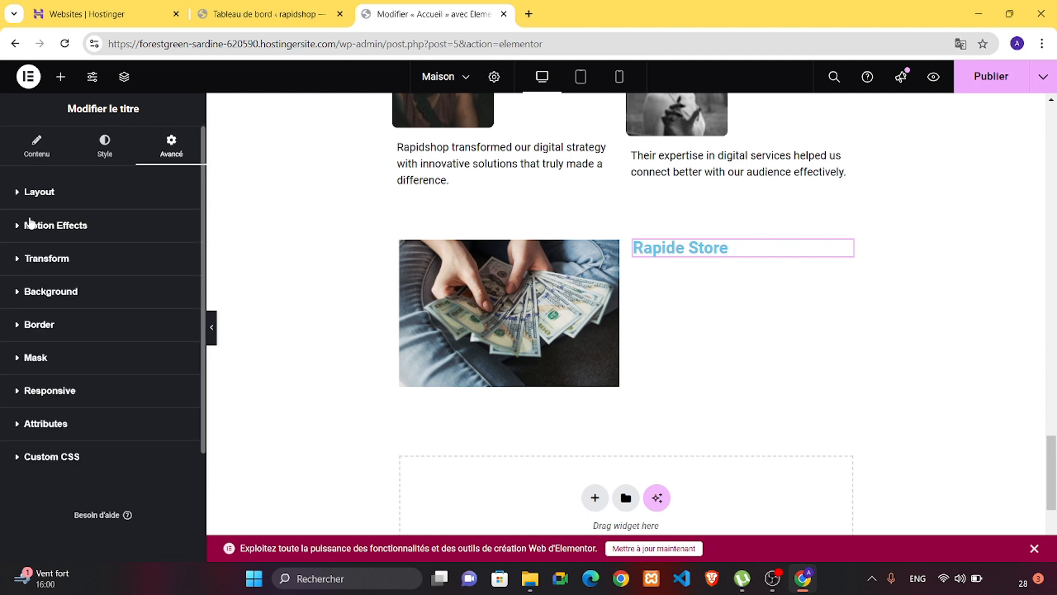
pyautogui.click(36, 227)
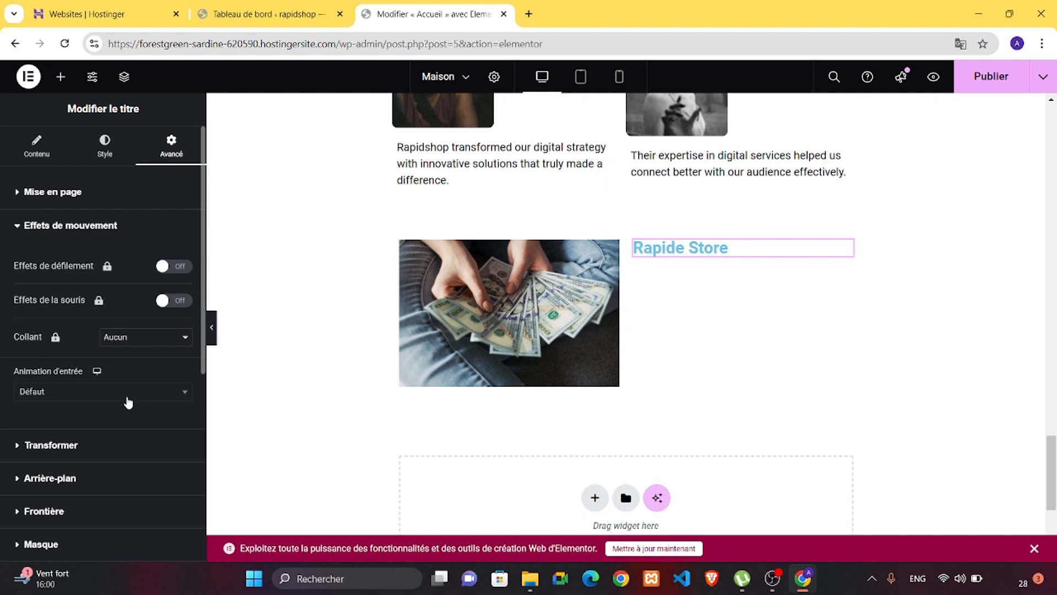
pyautogui.click(130, 390)
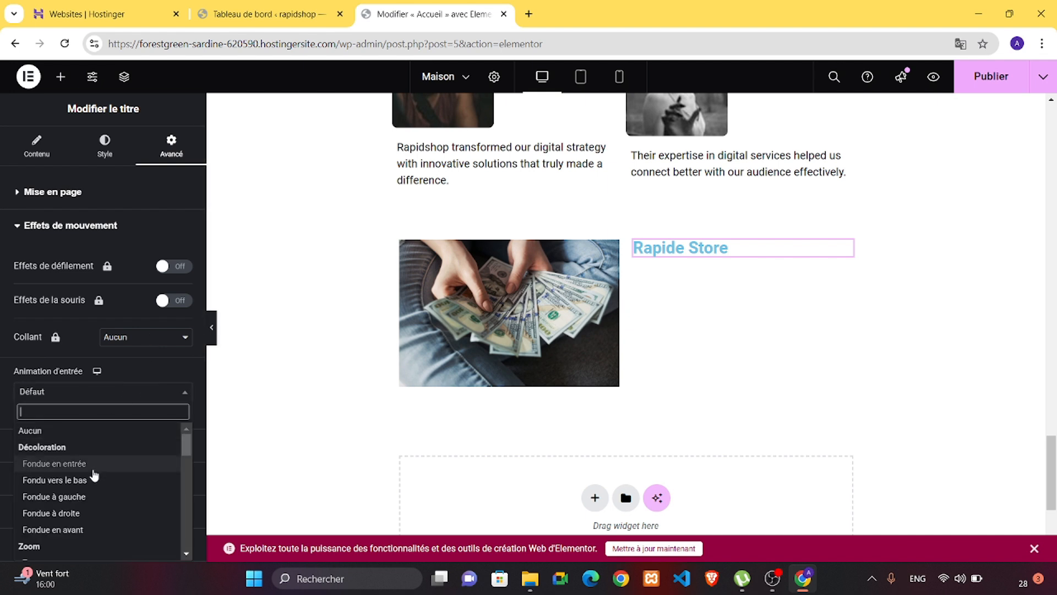
pyautogui.click(94, 468)
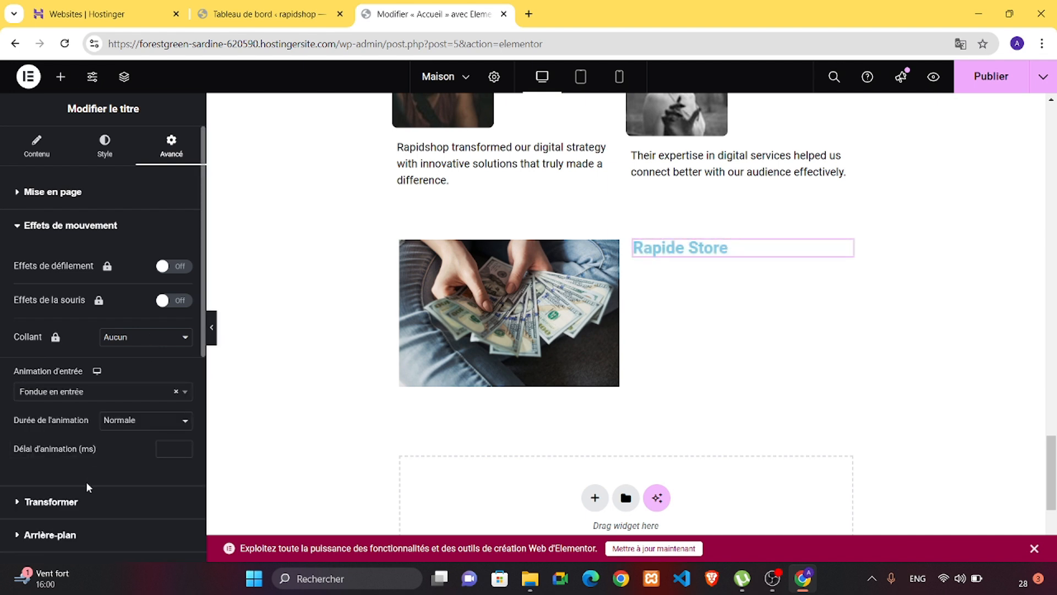
# Step: Change the "Rapide Store" heading's entrance animation to "Fondu vers le bas"
pyautogui.click(136, 393)
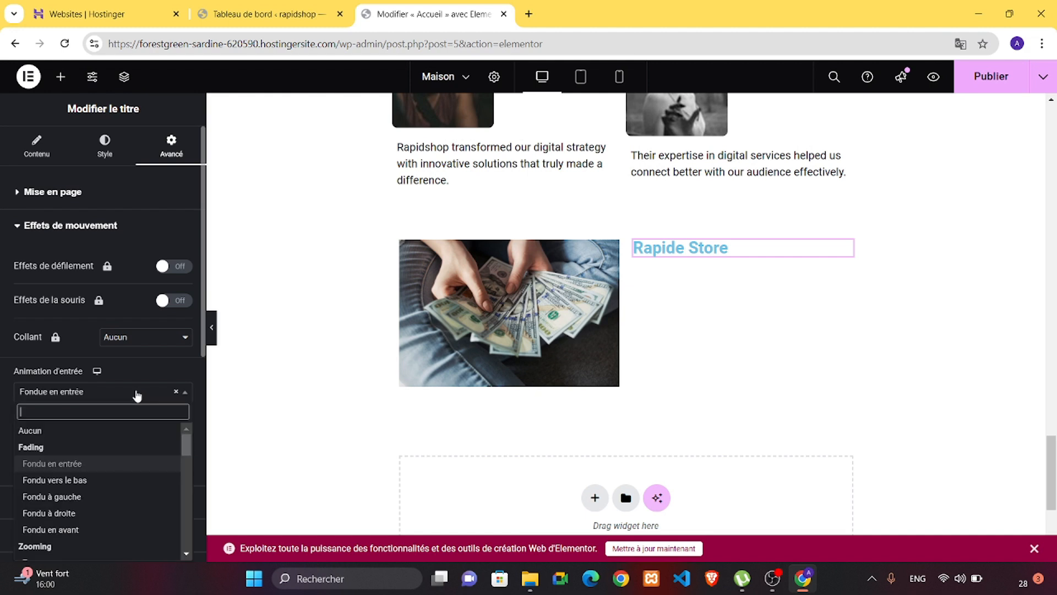
pyautogui.click(90, 480)
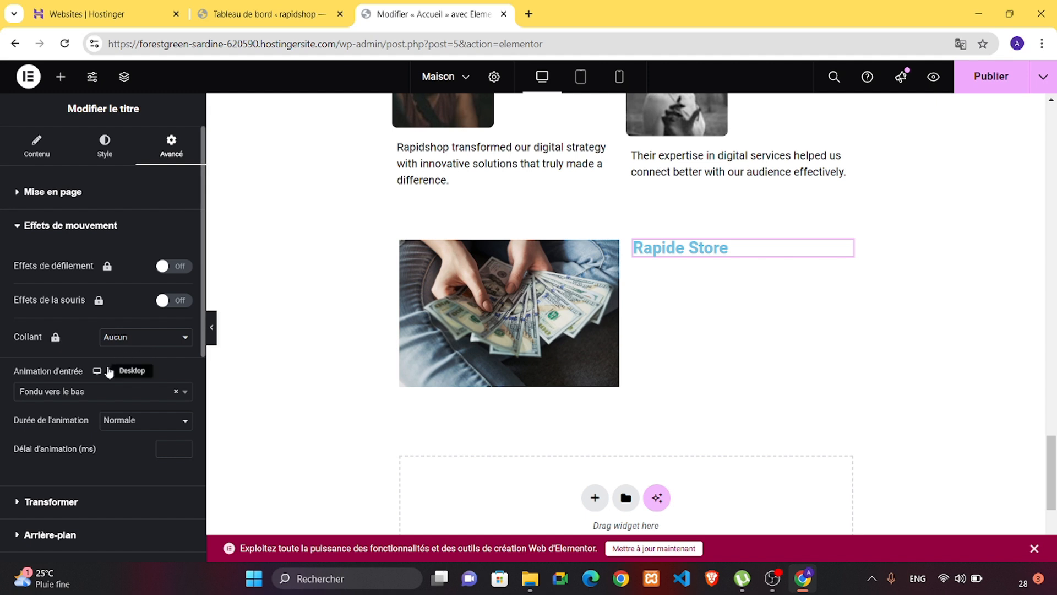
pyautogui.scroll(-1, 473, 378)
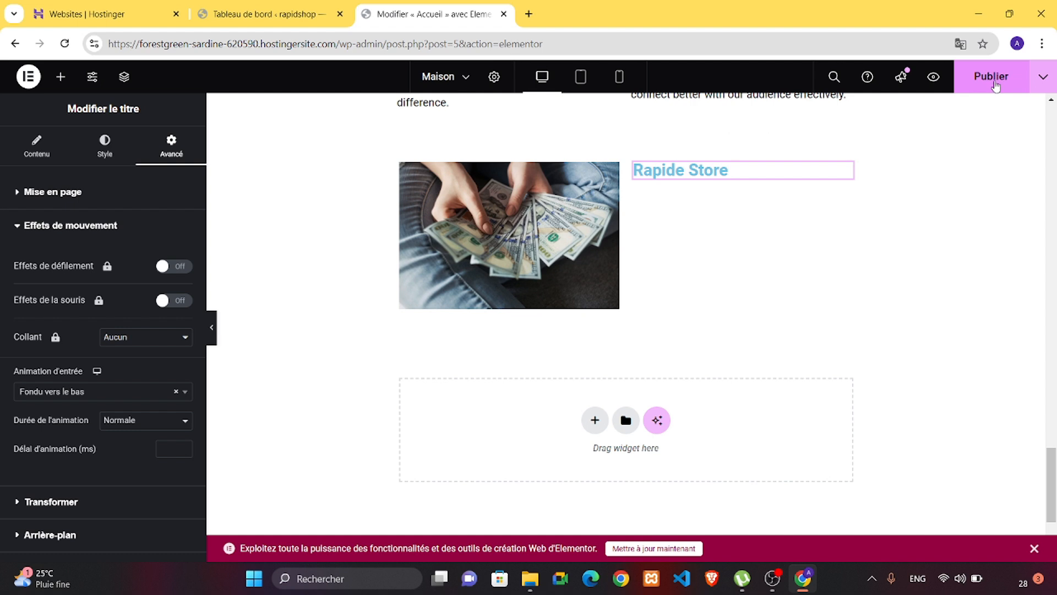
# Step: Publish the home page and preview it to check the entrance animations of the banknotes image and the heading beside it
pyautogui.click(995, 83)
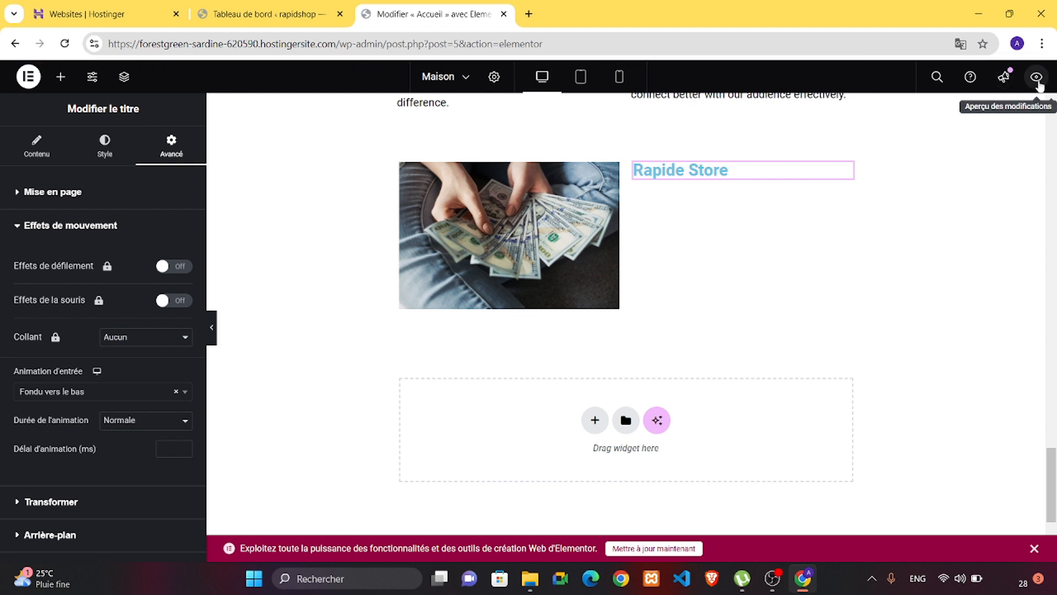
pyautogui.click(1036, 77)
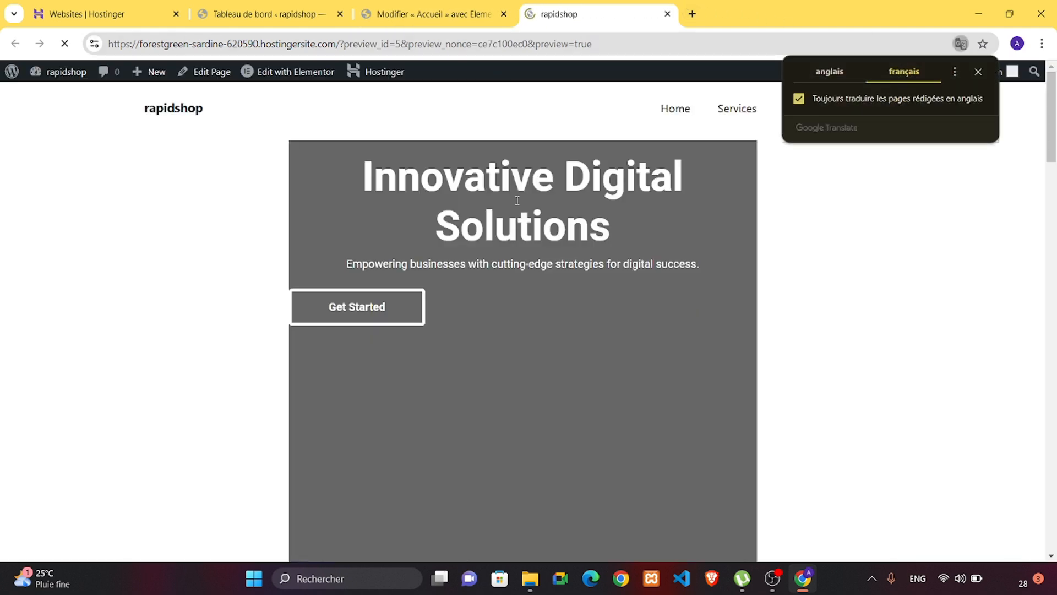
pyautogui.scroll(-20, 554, 240)
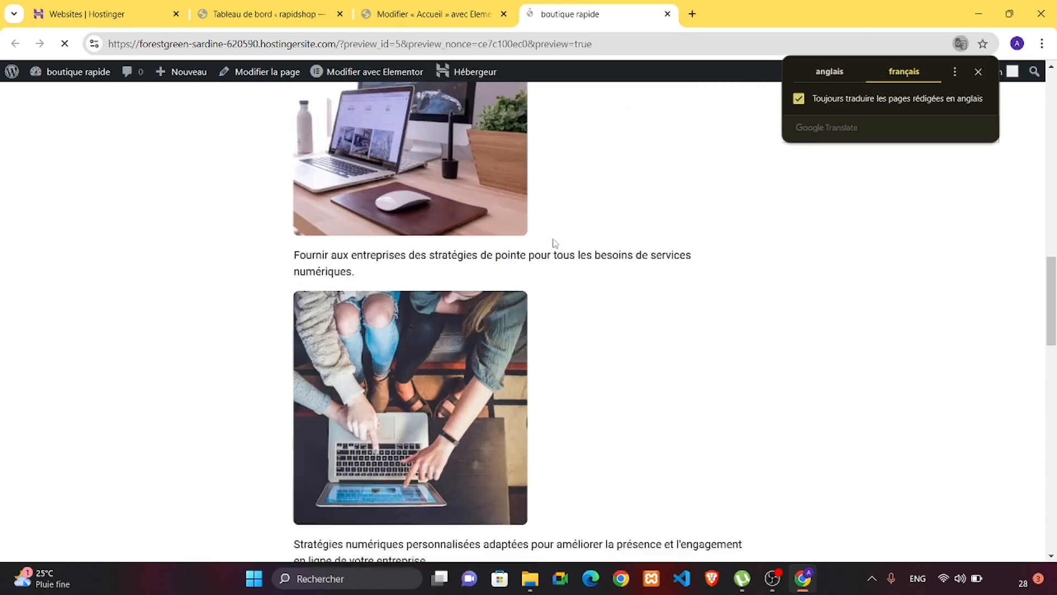
pyautogui.scroll(-10, 555, 243)
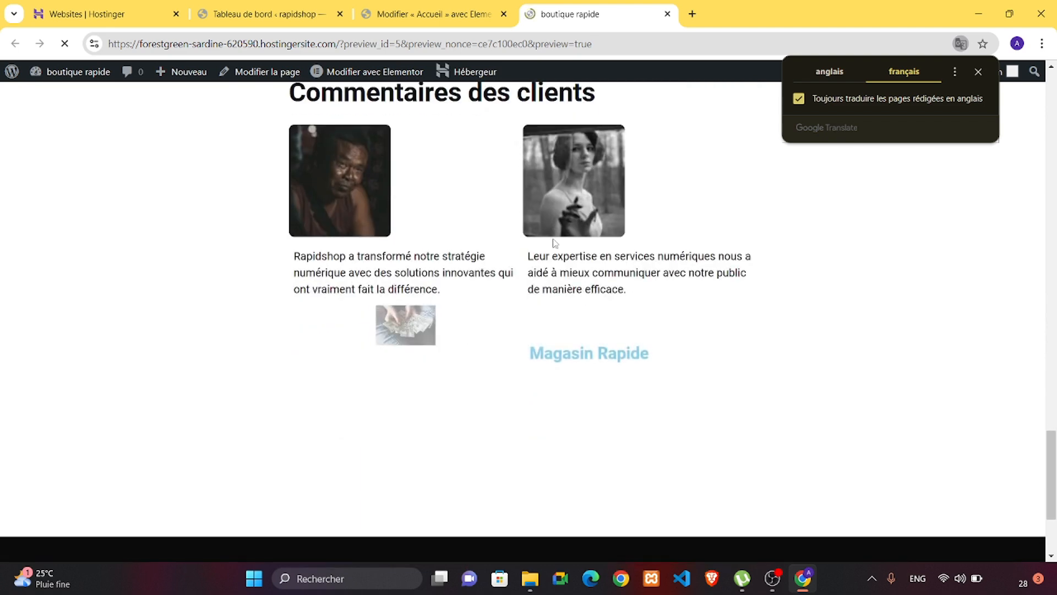
pyautogui.scroll(7, 594, 251)
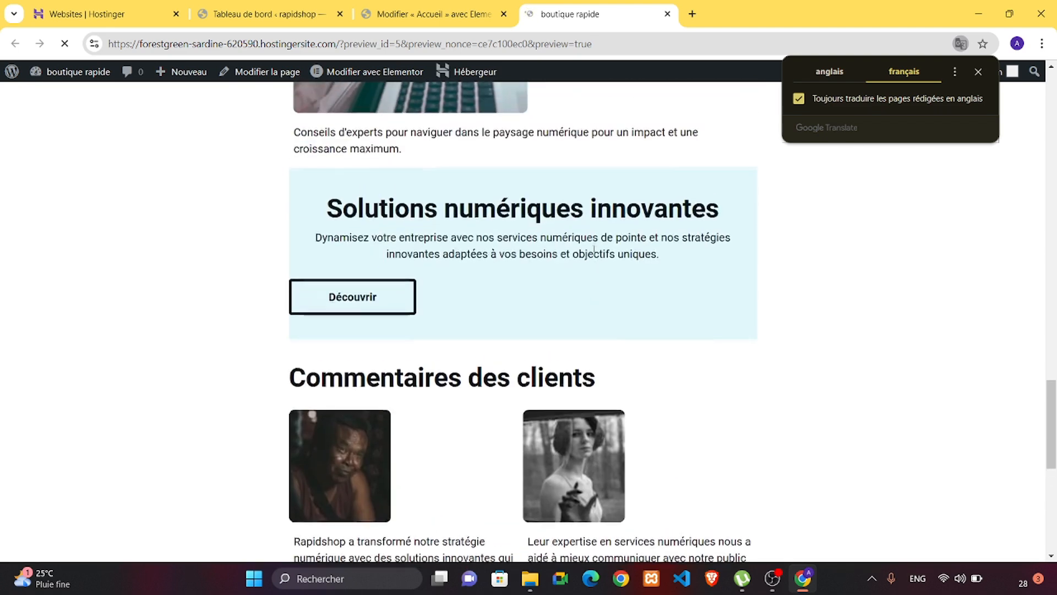
pyautogui.scroll(-6, 594, 252)
pyautogui.scroll(-1, 594, 254)
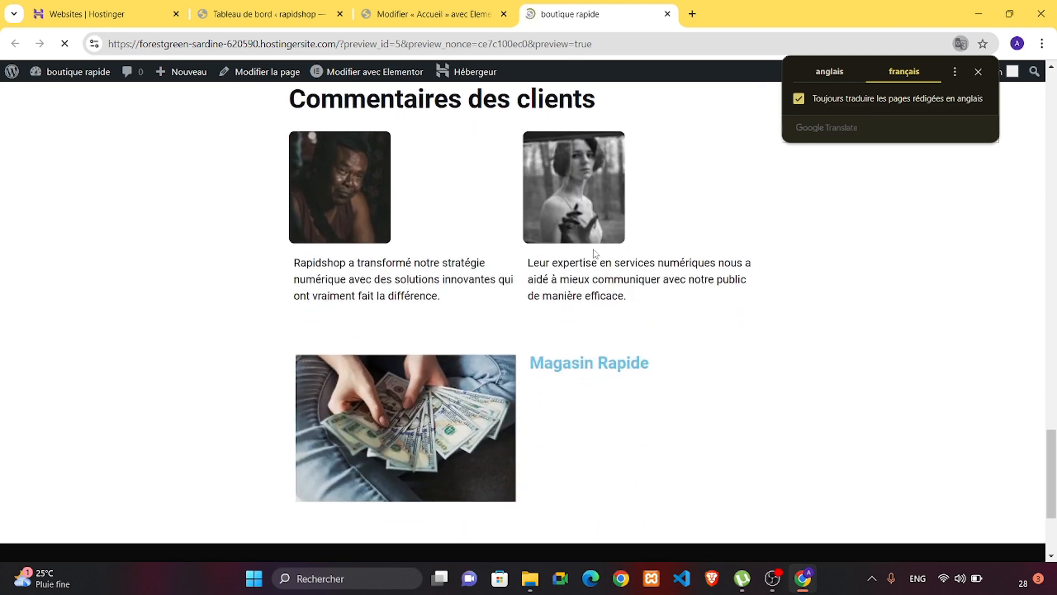